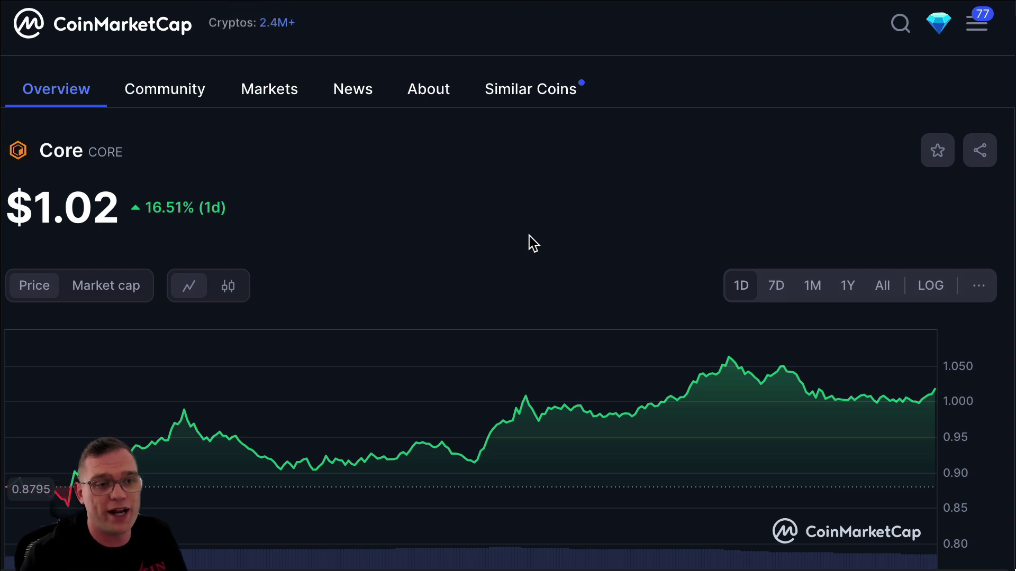
# Switch Core's CoinMarketCap price chart to the All range and scroll through its statistics
pyautogui.scroll(-1, 531, 237)
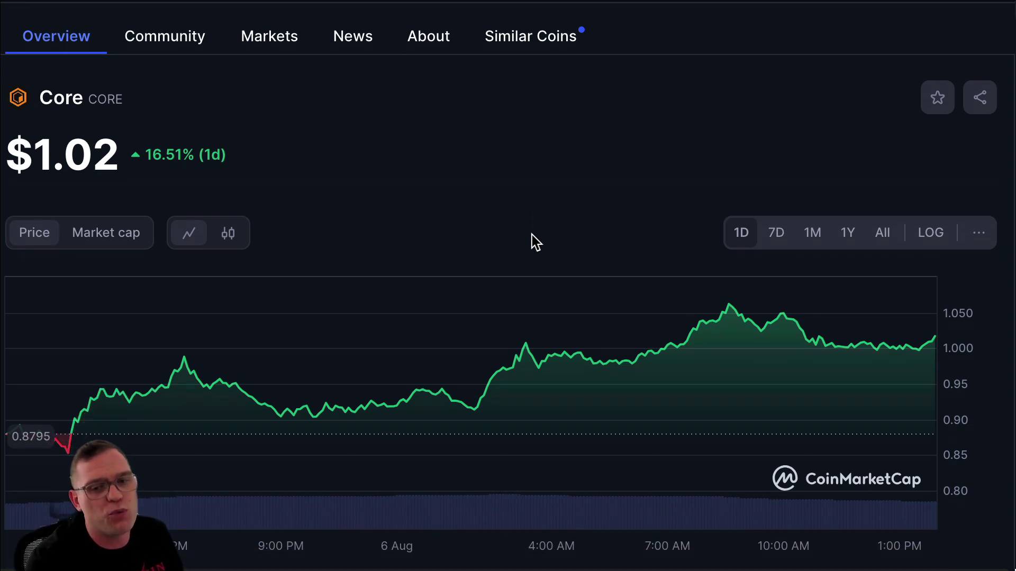
pyautogui.click(880, 233)
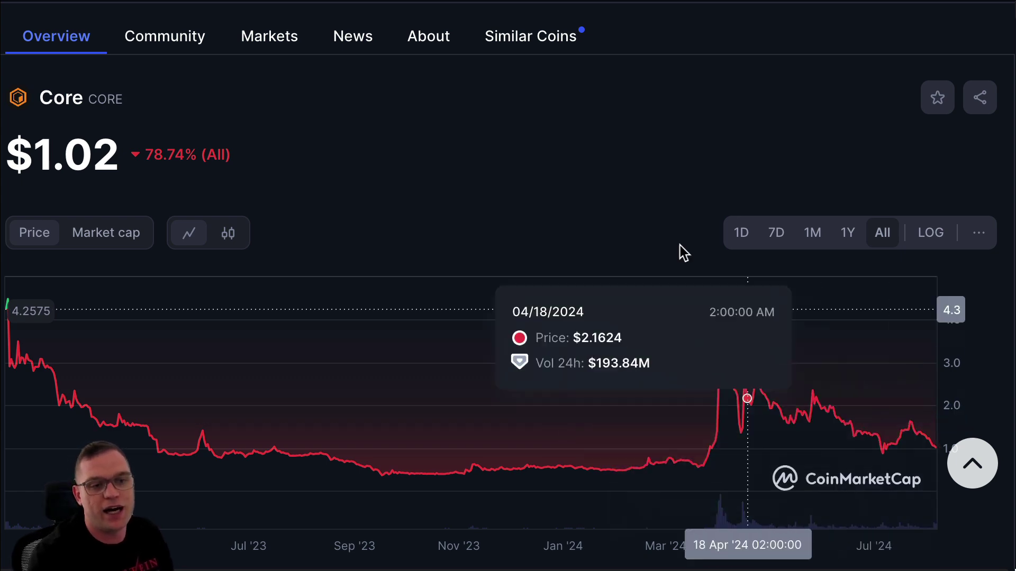
pyautogui.scroll(-8, 656, 164)
pyautogui.scroll(-14, 656, 164)
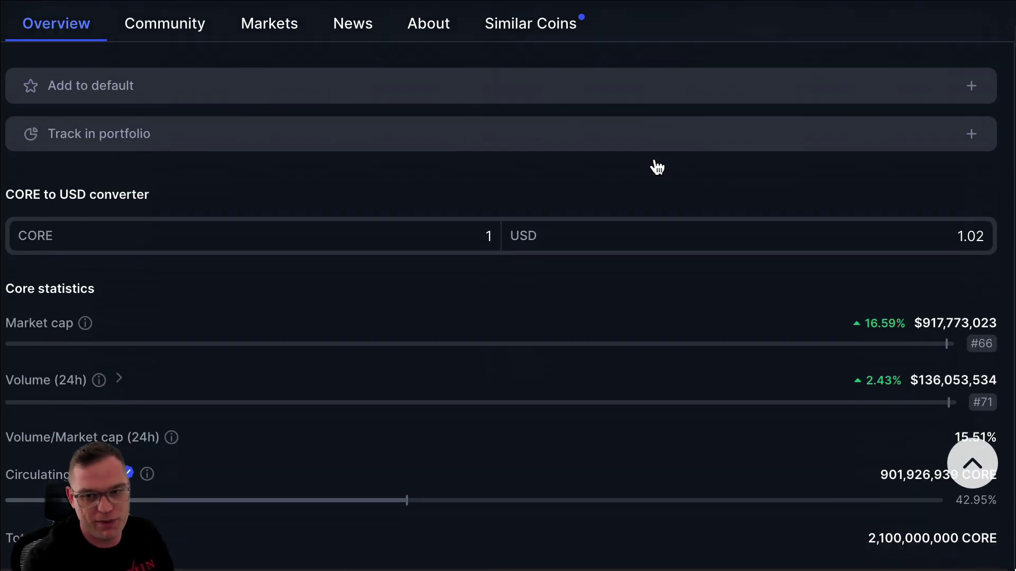
pyautogui.scroll(6, 656, 164)
pyautogui.scroll(2, 655, 159)
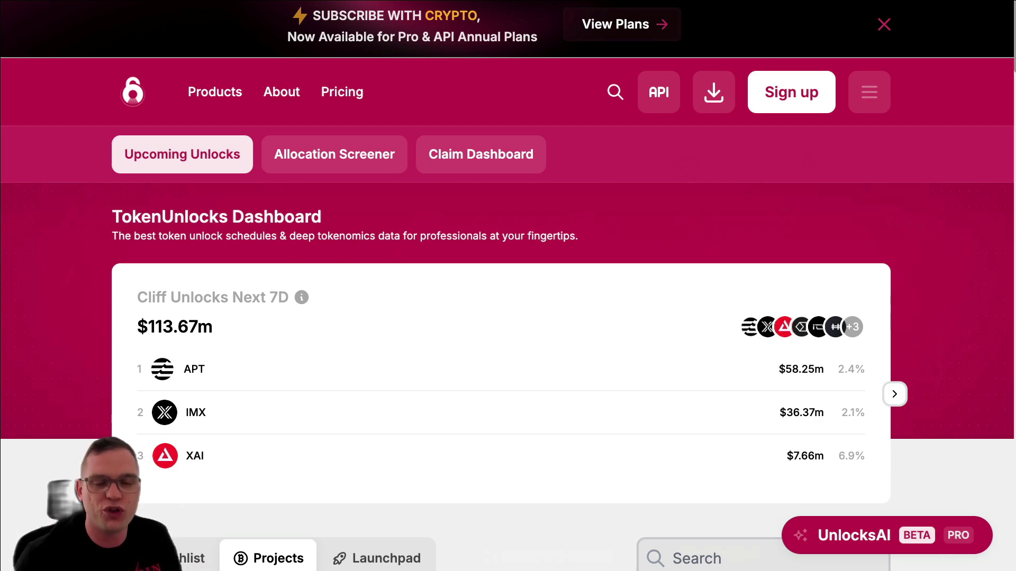
# Scroll down through the TokenUnlocks projects unlock table and back up
pyautogui.scroll(-10, 623, 256)
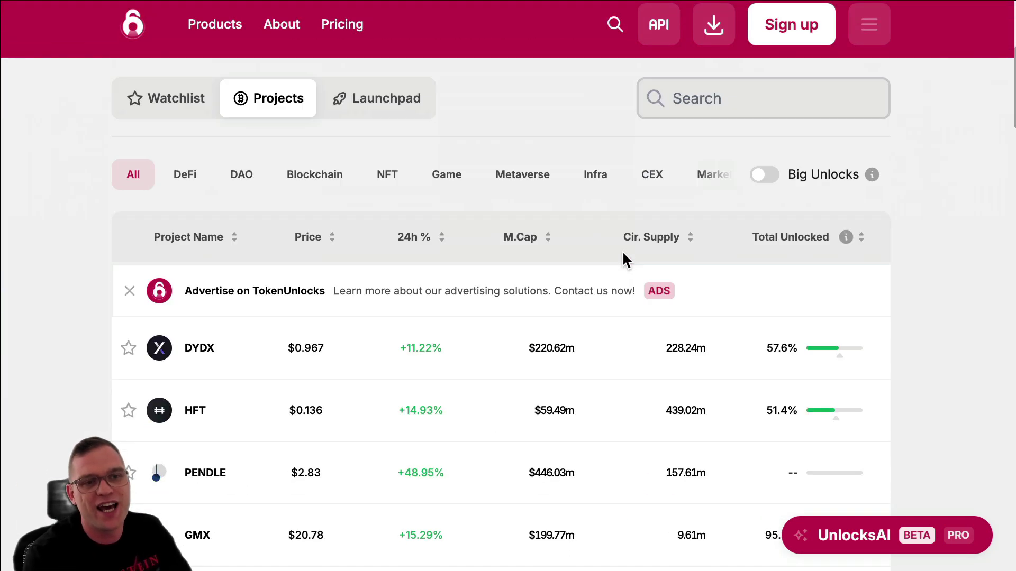
pyautogui.scroll(6, 625, 260)
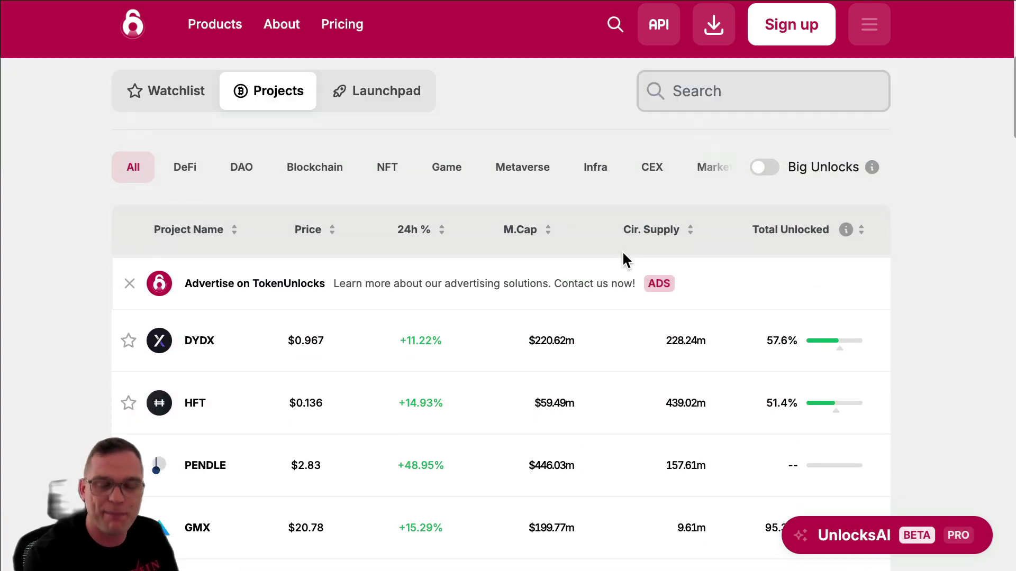
pyautogui.scroll(-15, 625, 260)
pyautogui.scroll(15, 623, 256)
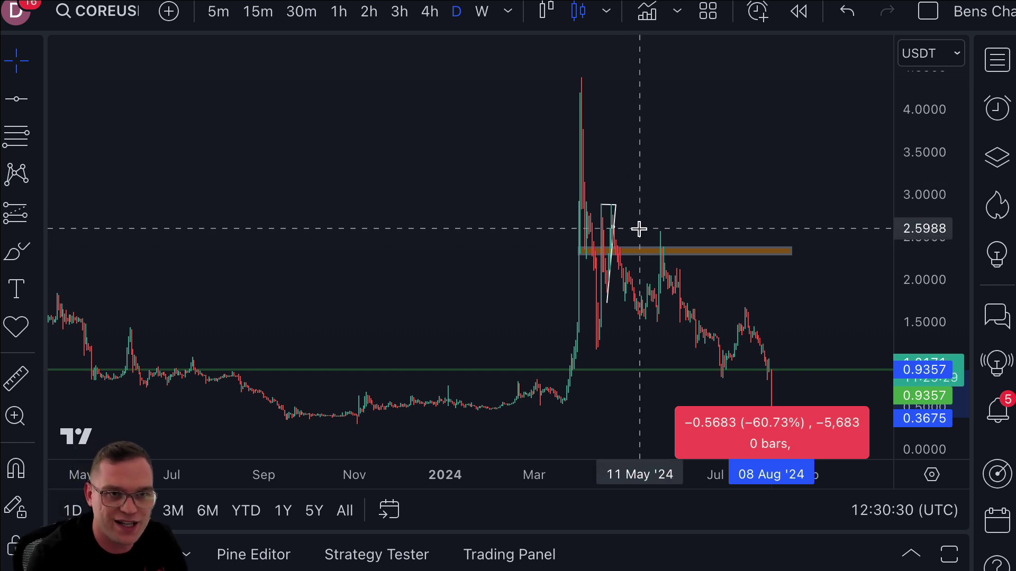
# Select the white triangle pattern on the CORE/USDT chart and zoom the time axis
pyautogui.click(597, 206)
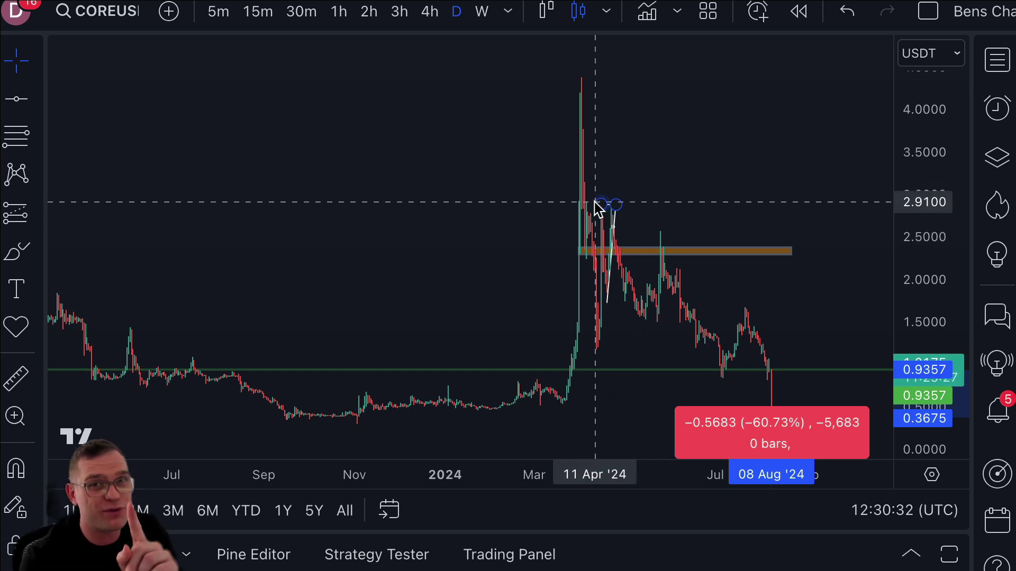
pyautogui.scroll(5, 595, 204)
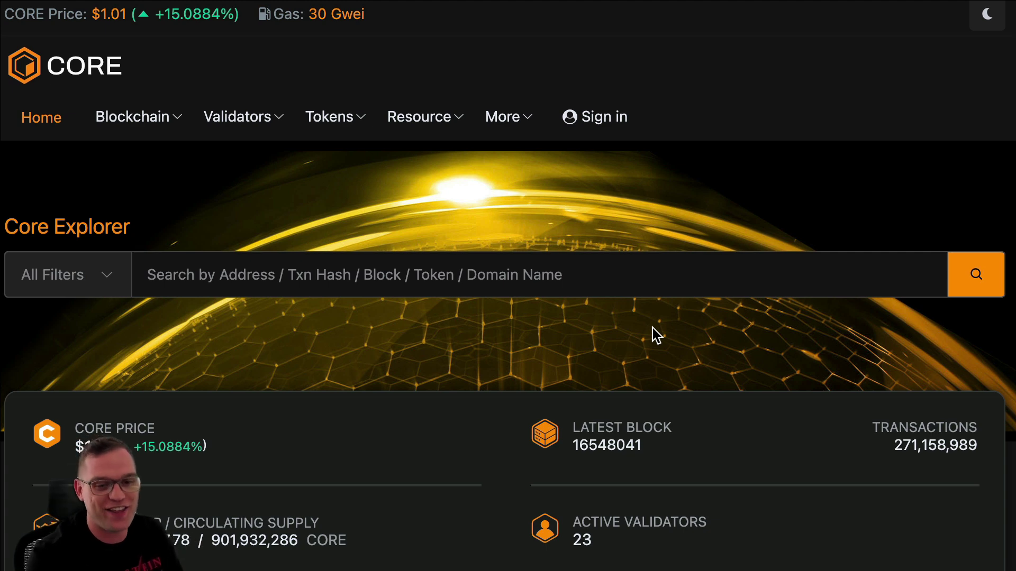
pyautogui.scroll(-5, 652, 328)
pyautogui.scroll(2, 651, 328)
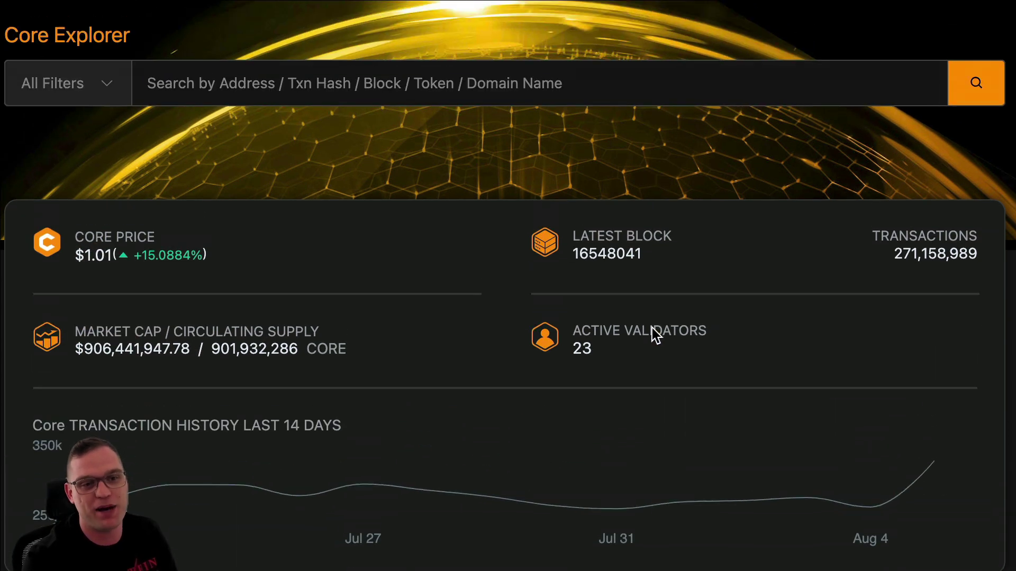
pyautogui.click(491, 83)
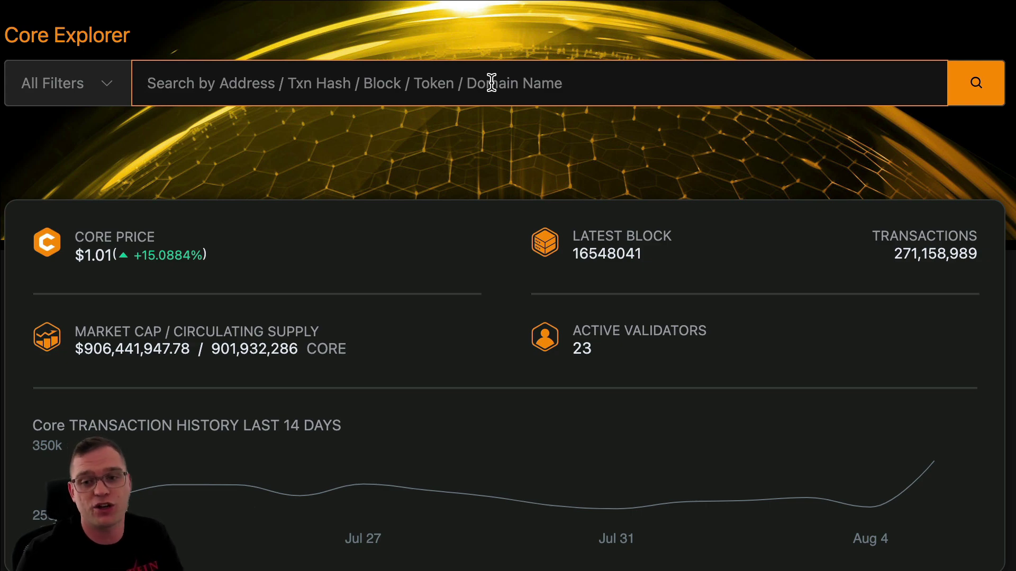
pyautogui.scroll(-1, 491, 82)
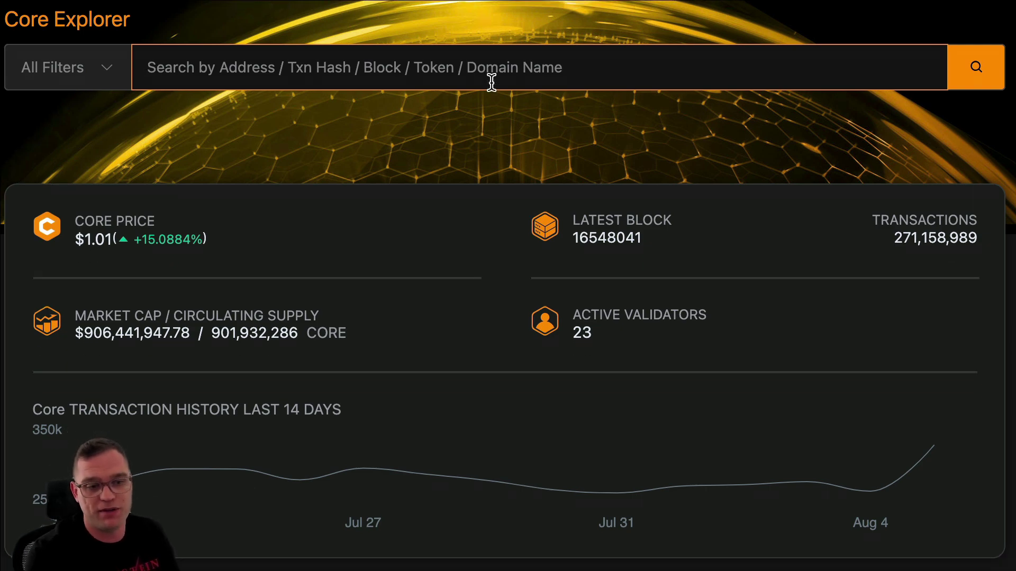
pyautogui.scroll(-20, 491, 82)
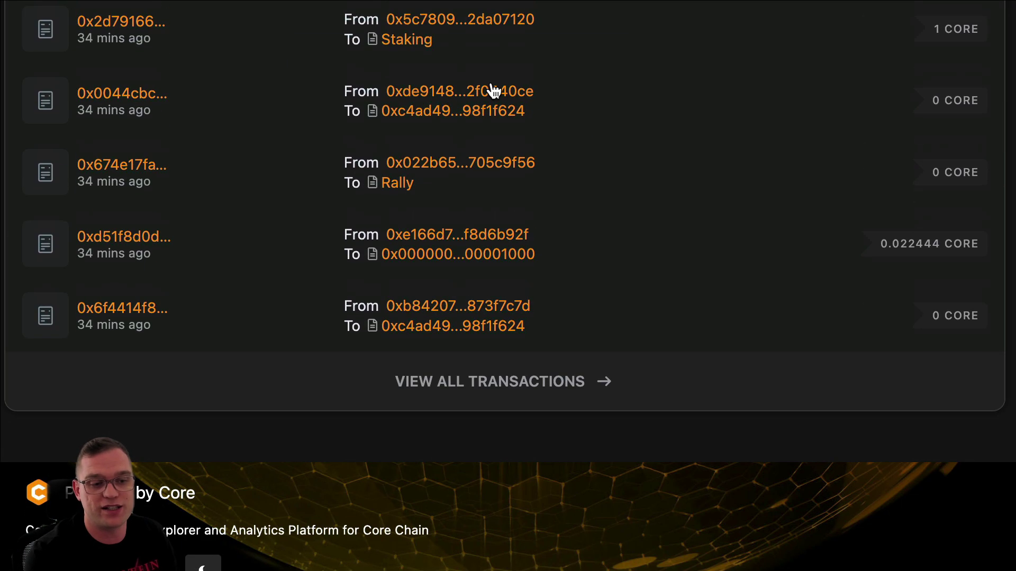
pyautogui.scroll(20, 493, 94)
pyautogui.moveTo(497, 103)
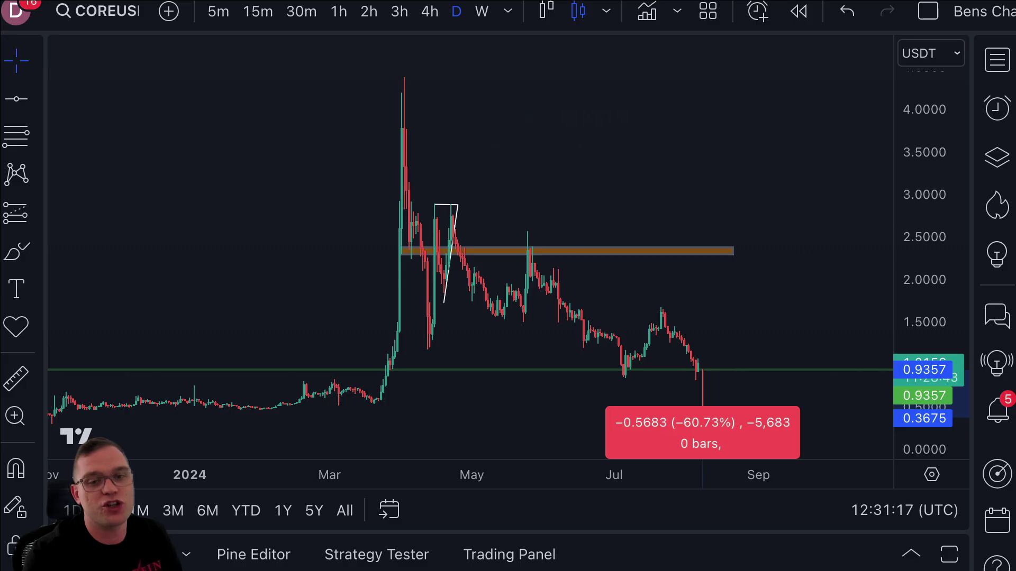
# Zoom around the CORE/USDT chart and clear the red −60.73% drop measurement
pyautogui.scroll(-5, 541, 278)
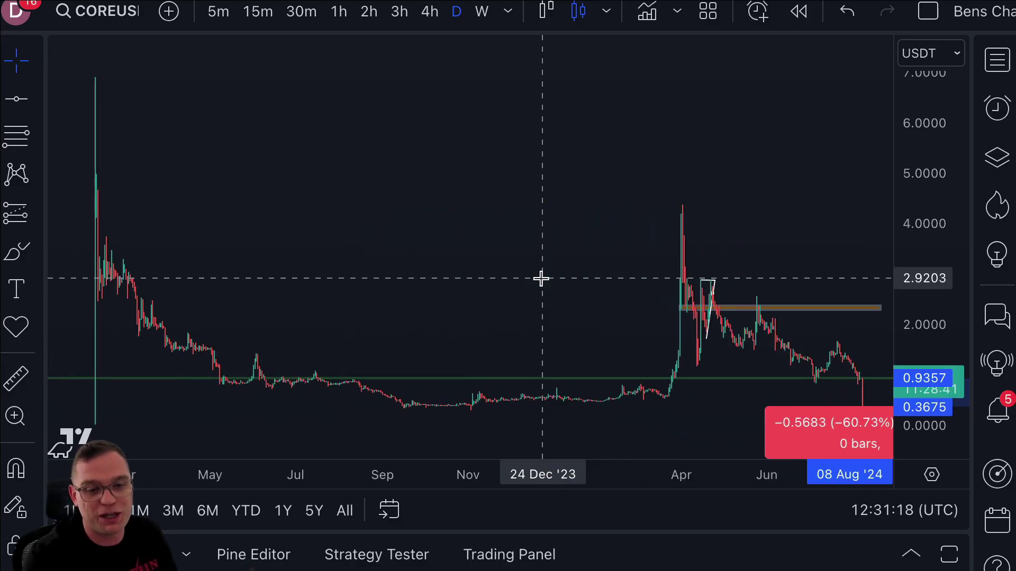
pyautogui.hscroll(5, 540, 278)
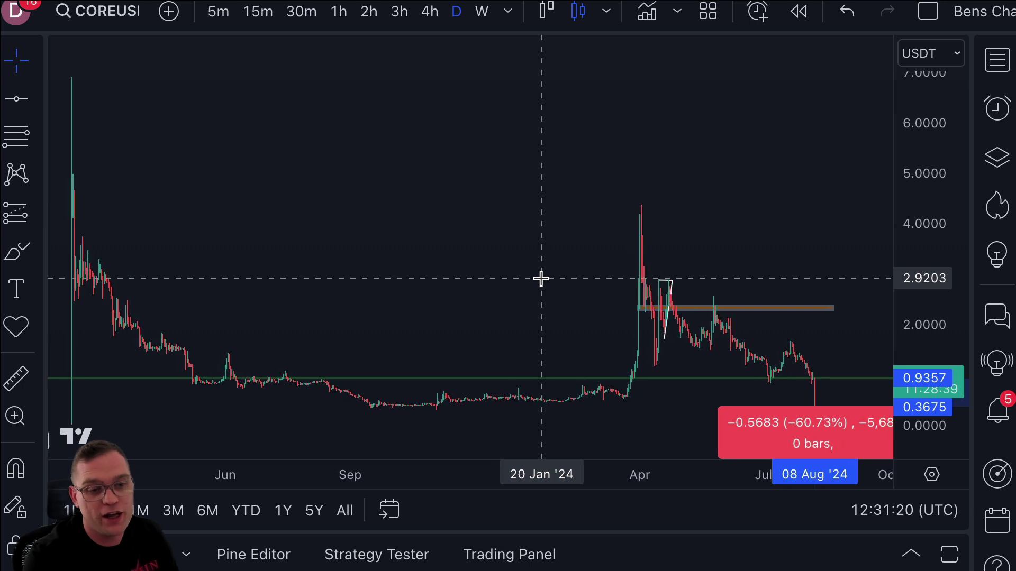
pyautogui.hscroll(-2, 541, 278)
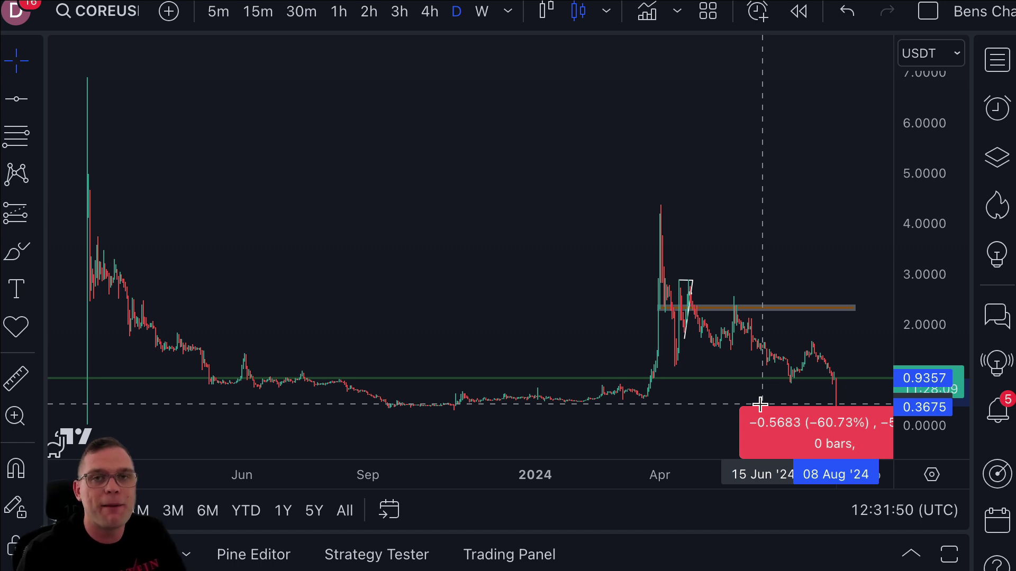
pyautogui.scroll(5, 762, 349)
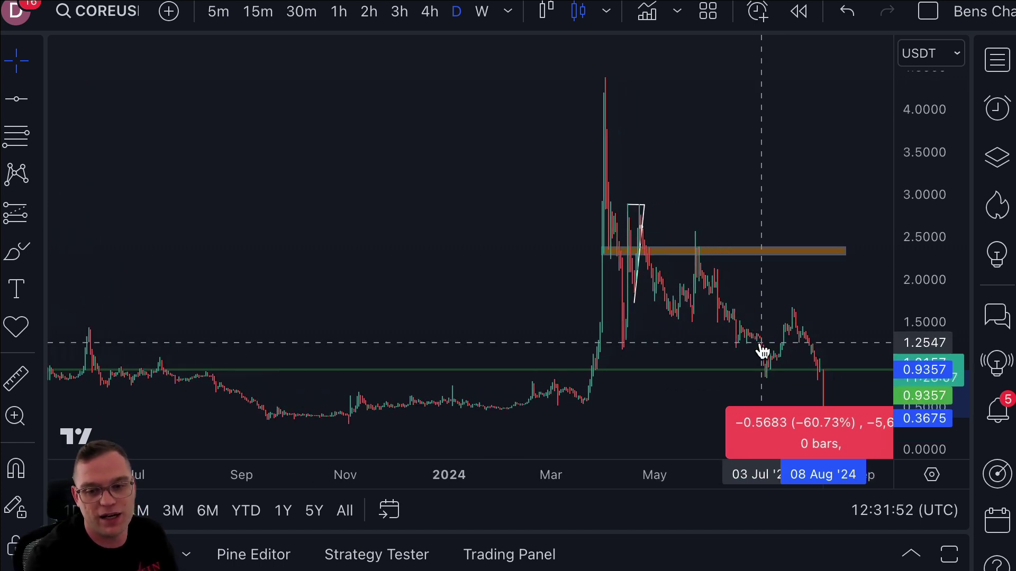
pyautogui.scroll(3, 759, 344)
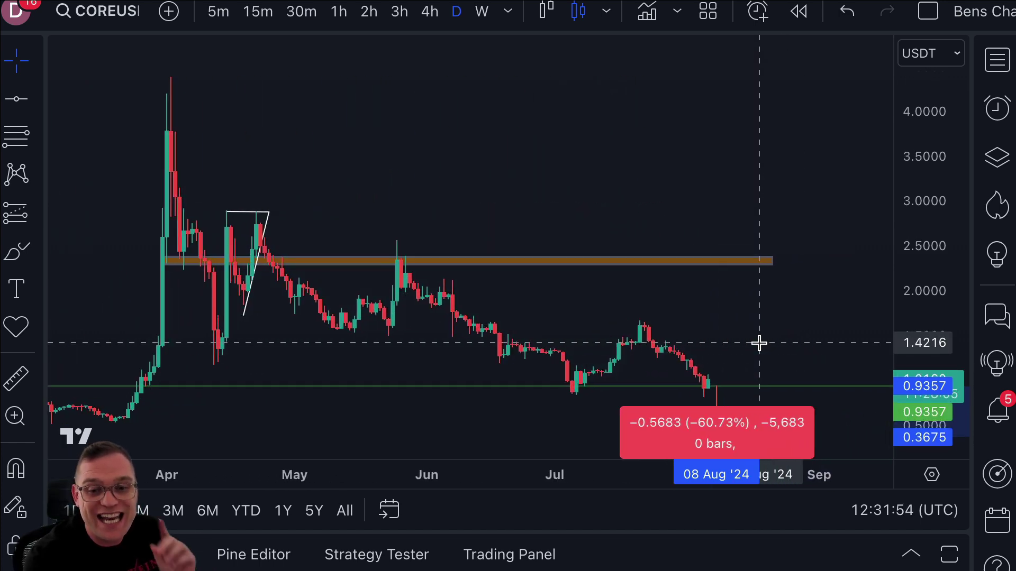
pyautogui.click(759, 344)
pyautogui.scroll(3, 553, 334)
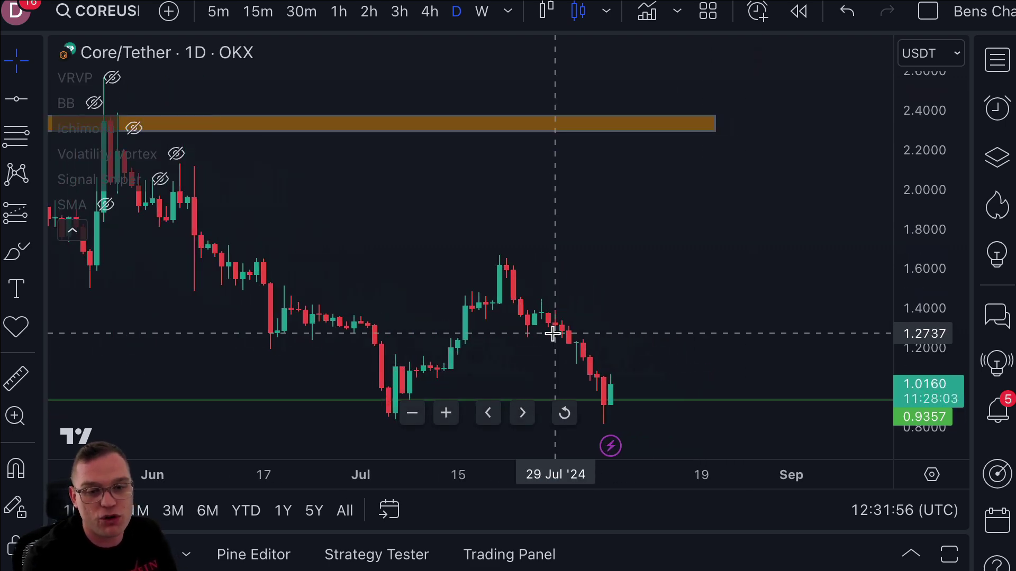
pyautogui.scroll(-4, 553, 333)
pyautogui.scroll(-2, 554, 333)
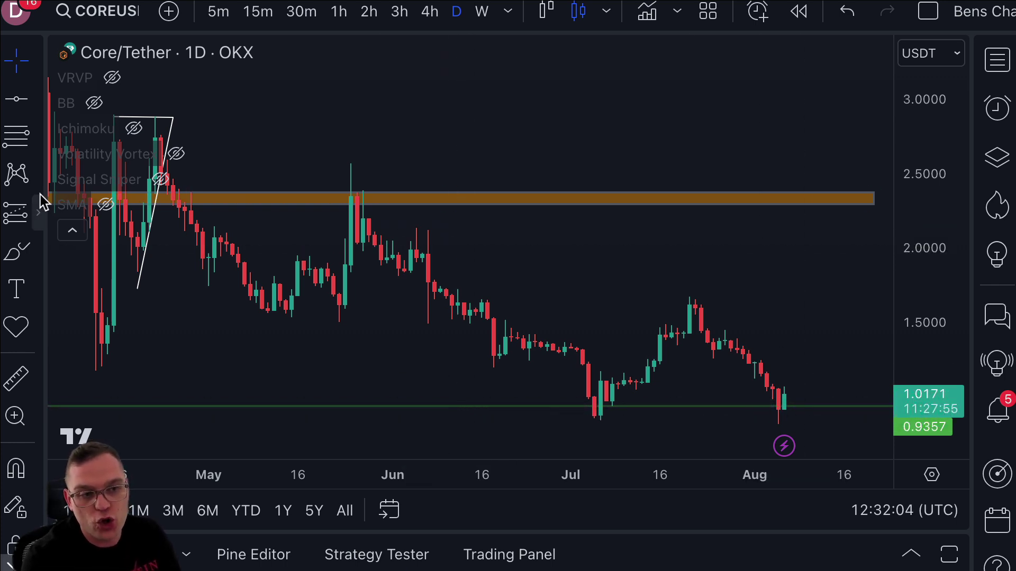
pyautogui.click(17, 251)
pyautogui.moveTo(806, 379)
pyautogui.mouseDown()
pyautogui.moveTo(783, 382)
pyautogui.moveTo(794, 425)
pyautogui.moveTo(789, 374)
pyautogui.moveTo(838, 221)
pyautogui.moveTo(852, 265)
pyautogui.moveTo(800, 238)
pyautogui.mouseUp()
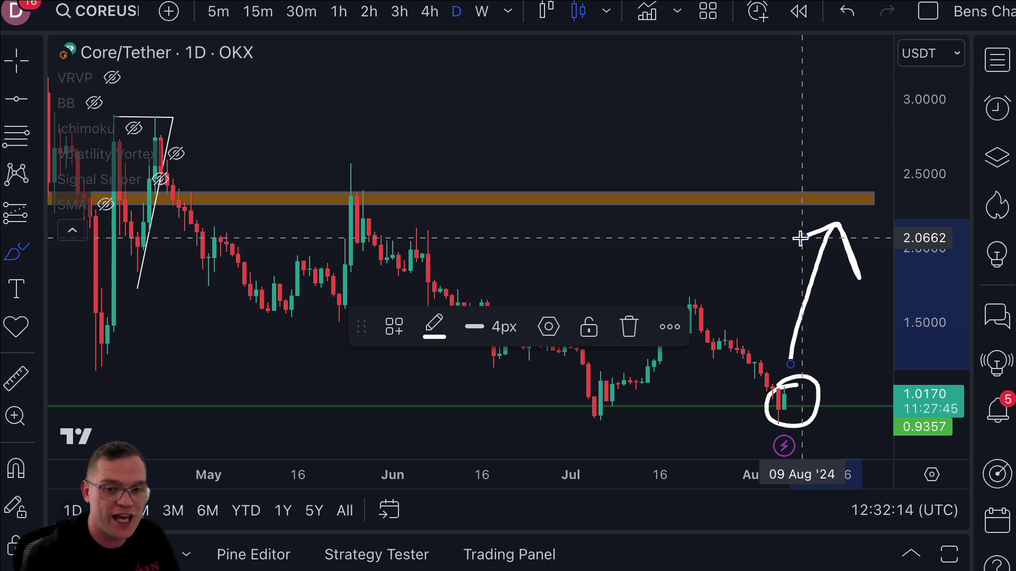
pyautogui.hotkey('ctrl', 'z')
pyautogui.hotkey('ctrl', 'z')
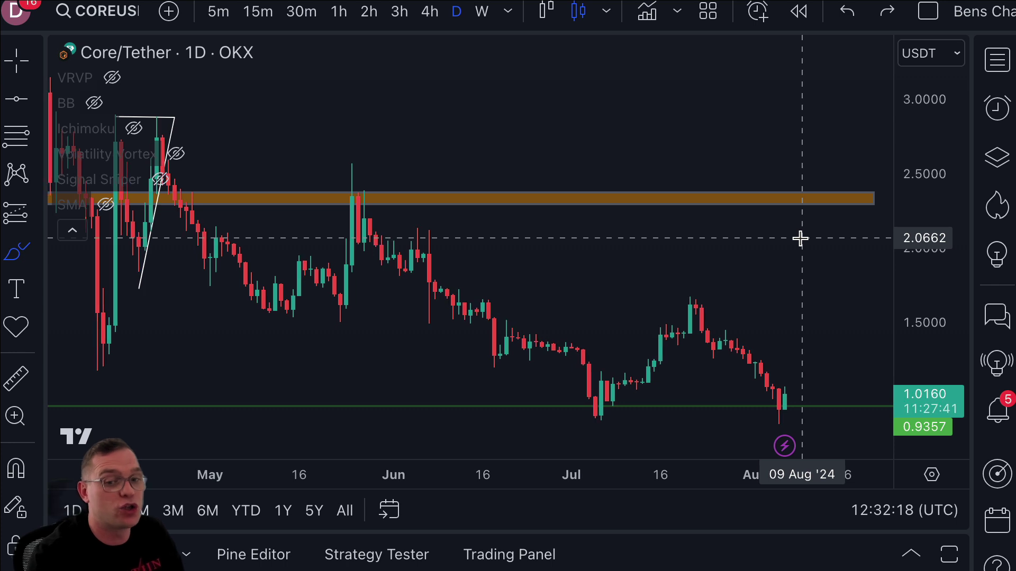
pyautogui.scroll(-3, 799, 238)
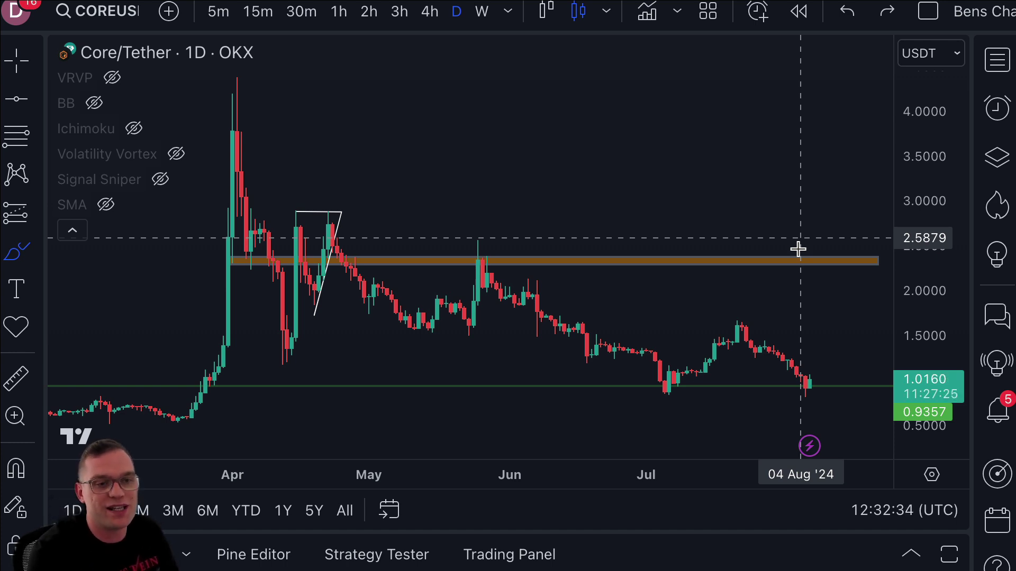
# Freehand-circle the mid-2023 range, early-July 2024 lows and latest candle, then undo them
pyautogui.scroll(4, 752, 332)
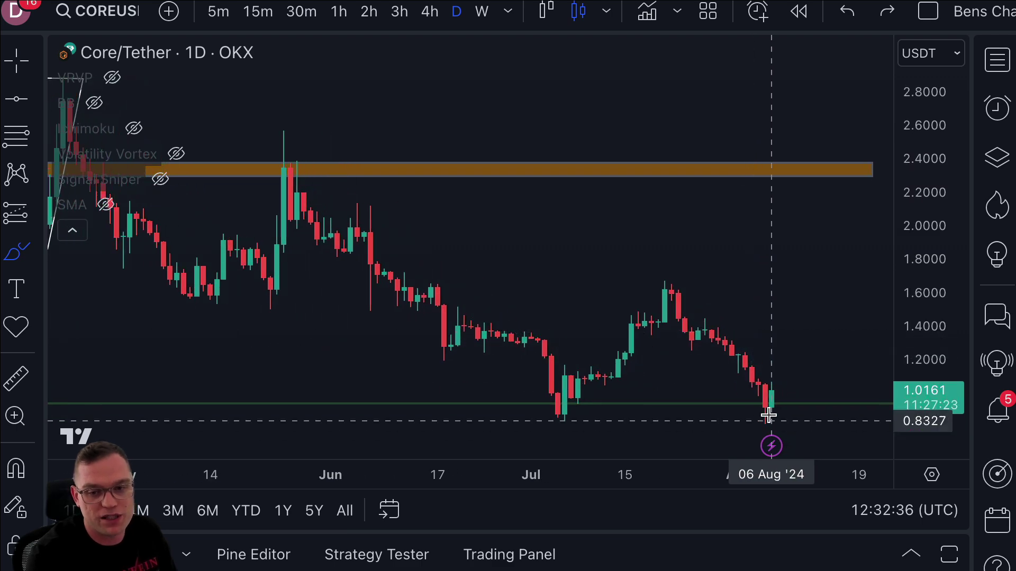
pyautogui.scroll(-5, 744, 397)
pyautogui.scroll(-5, 744, 397)
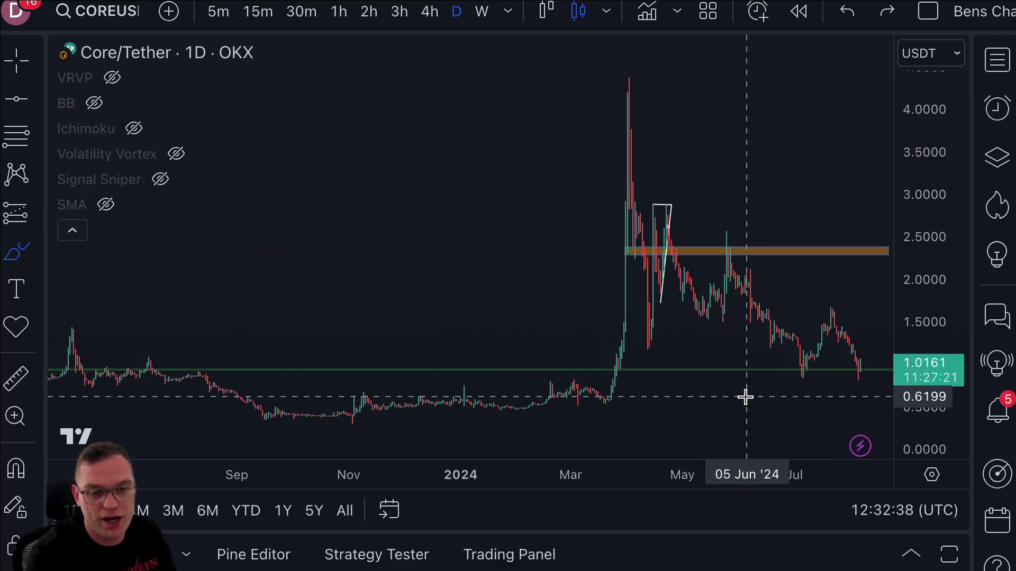
pyautogui.moveTo(290, 348)
pyautogui.mouseDown()
pyautogui.moveTo(140, 386)
pyautogui.moveTo(334, 363)
pyautogui.moveTo(283, 348)
pyautogui.mouseUp()
pyautogui.hotkey('ctrl', 'z')
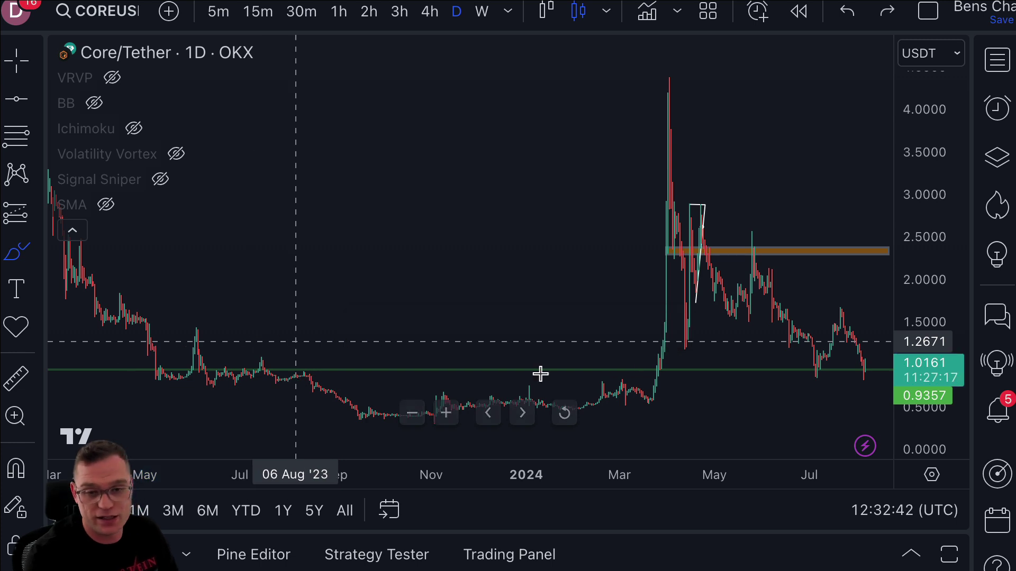
pyautogui.scroll(5, 757, 336)
pyautogui.moveTo(742, 365)
pyautogui.mouseDown()
pyautogui.moveTo(757, 385)
pyautogui.moveTo(730, 366)
pyautogui.mouseUp()
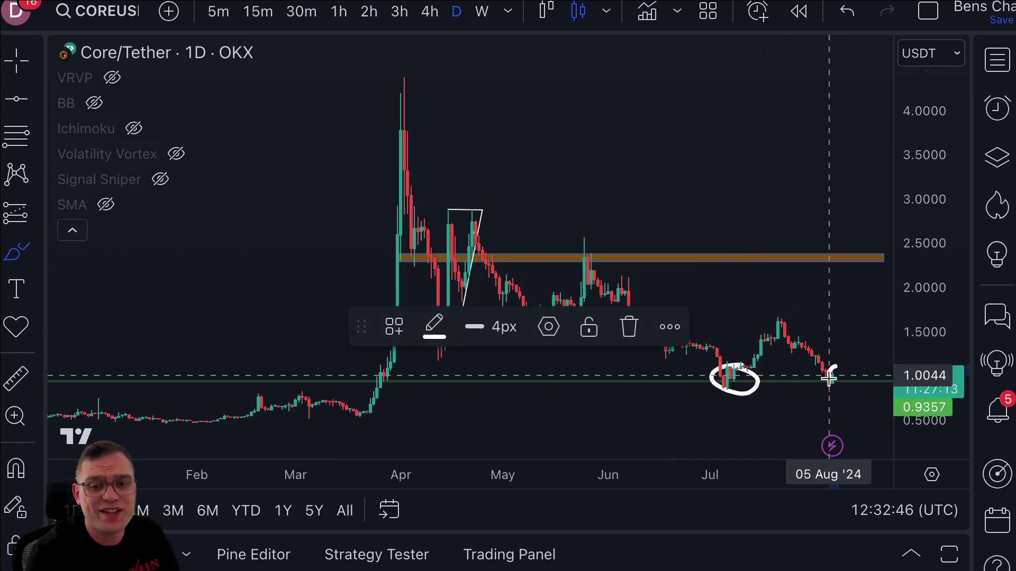
pyautogui.moveTo(827, 374); pyautogui.dragTo(829, 369)
pyautogui.hotkey('ctrl', 'z')
pyautogui.hotkey('ctrl', 'z')
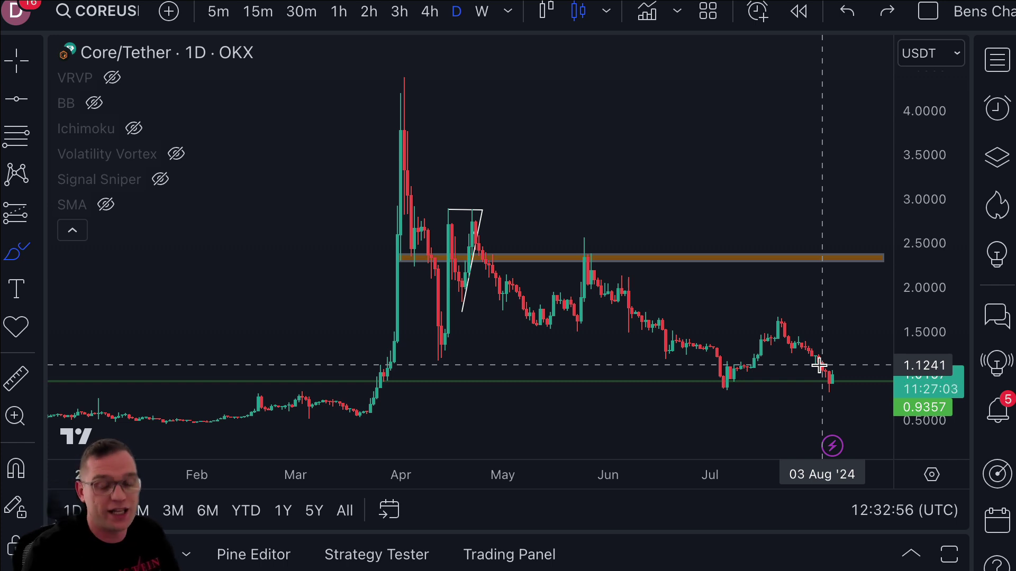
# Sketch the expected price path from the June high, then undo all sketch strokes
pyautogui.scroll(2, 742, 336)
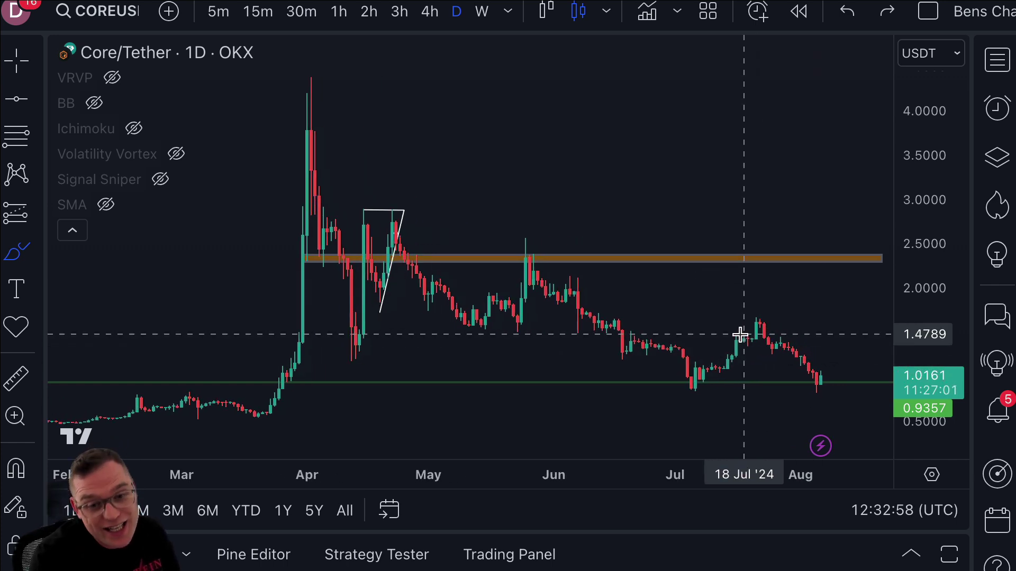
pyautogui.moveTo(531, 276)
pyautogui.mouseDown()
pyautogui.moveTo(697, 380)
pyautogui.moveTo(760, 319)
pyautogui.moveTo(841, 372)
pyautogui.moveTo(889, 262)
pyautogui.mouseUp()
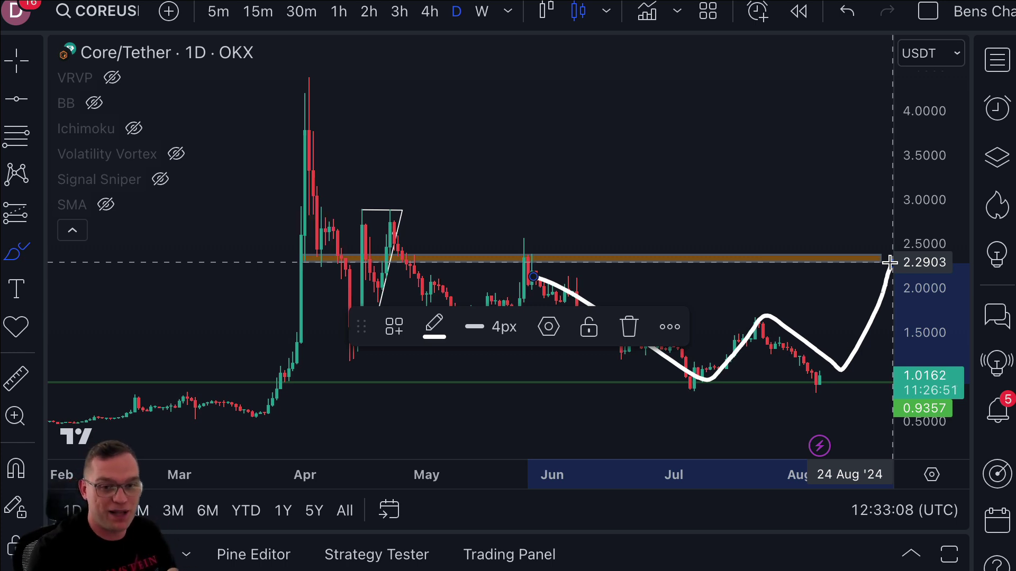
pyautogui.hscroll(5, 888, 263)
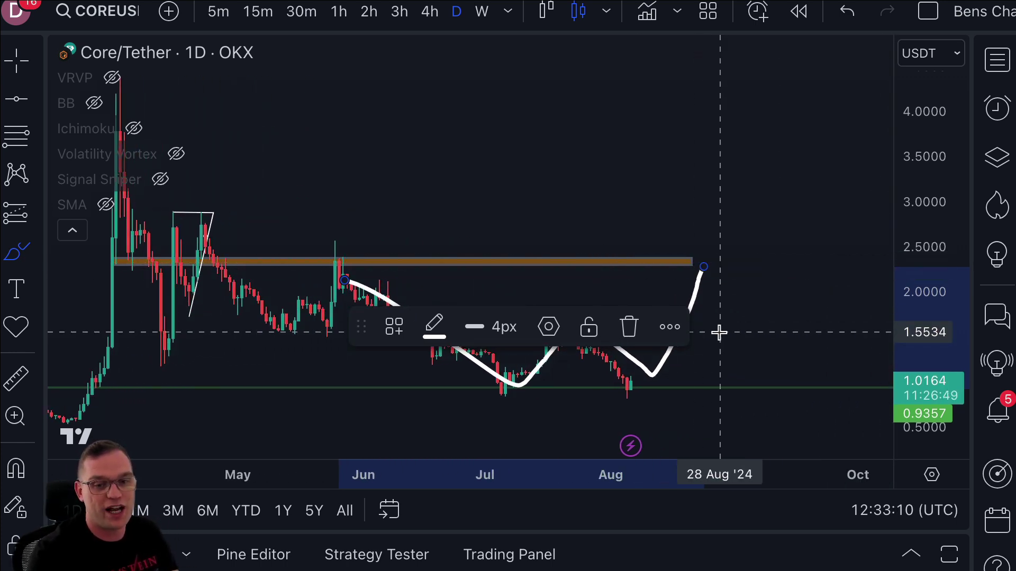
pyautogui.moveTo(720, 317)
pyautogui.mouseDown()
pyautogui.moveTo(702, 341)
pyautogui.moveTo(725, 344)
pyautogui.moveTo(764, 286)
pyautogui.moveTo(726, 266)
pyautogui.mouseUp()
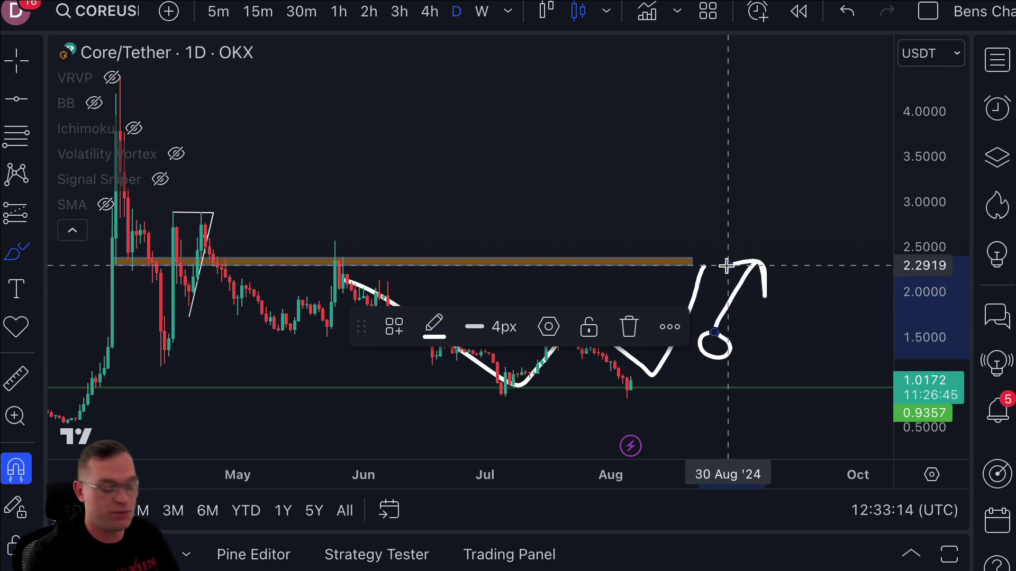
pyautogui.hotkey('ctrl', 'z')
pyautogui.hotkey('ctrl', 'z')
pyautogui.hotkey('ctrl', 'z')
pyautogui.hotkey('ctrl', 'z')
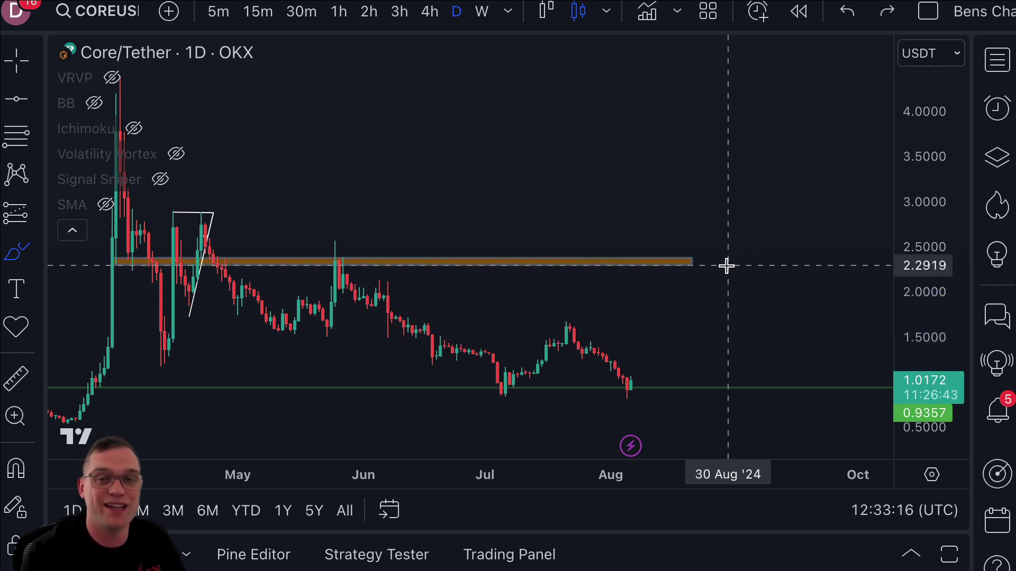
# Unhide the VRVP volume profile so its red point-of-control line appears below 1.5
pyautogui.scroll(5, 565, 298)
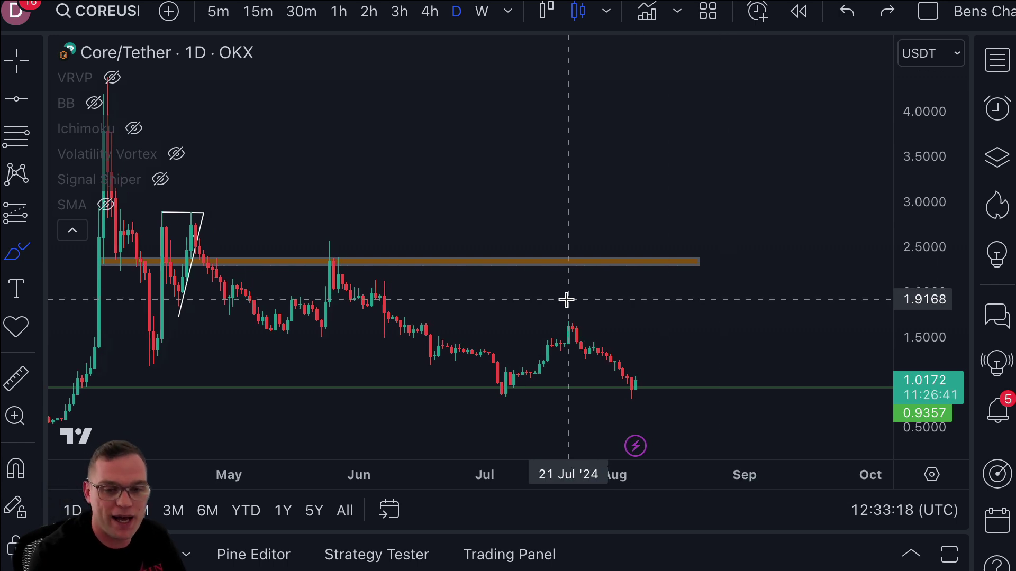
pyautogui.scroll(-5, 565, 299)
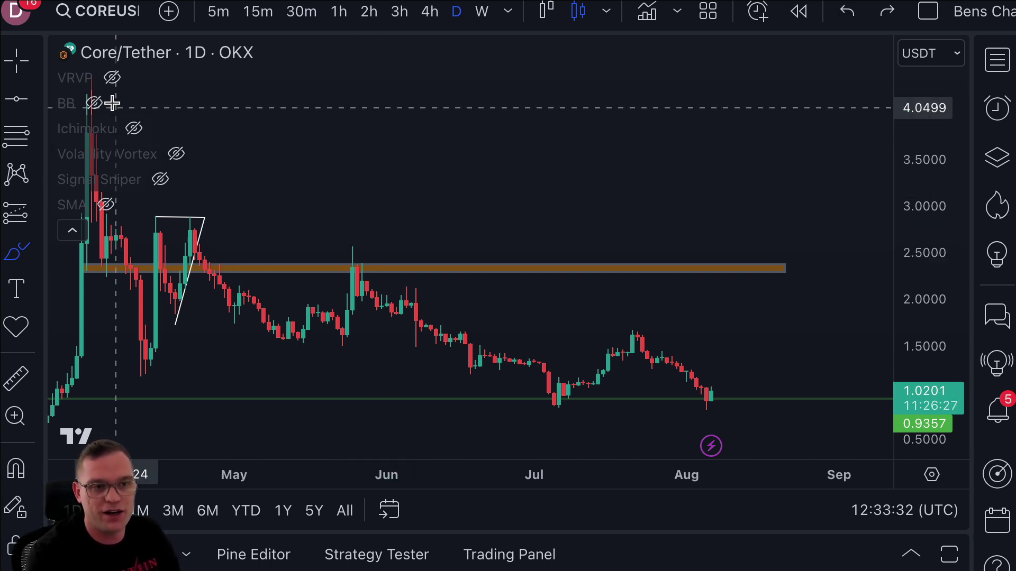
pyautogui.hscroll(-3, 402, 237)
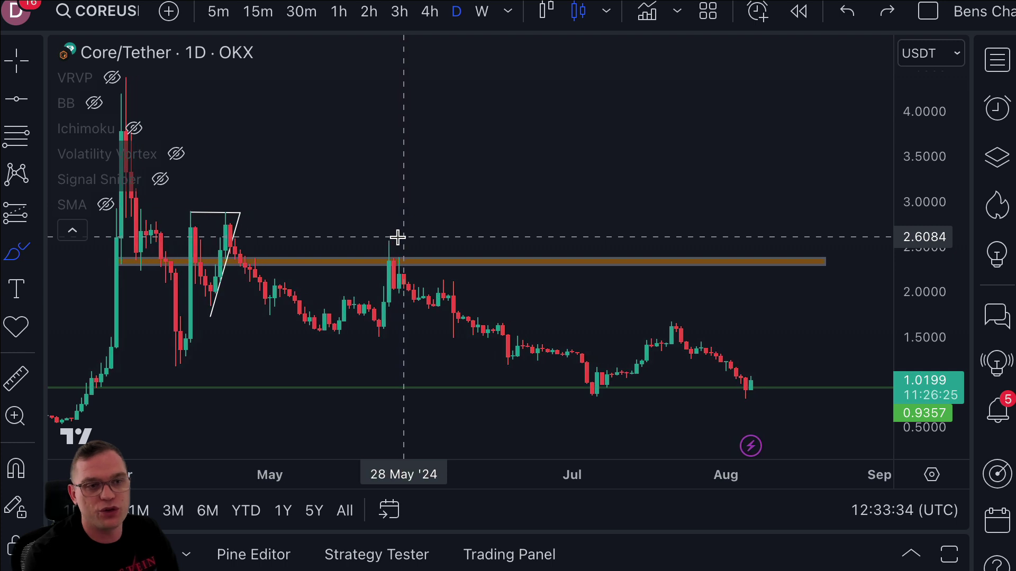
pyautogui.click(112, 77)
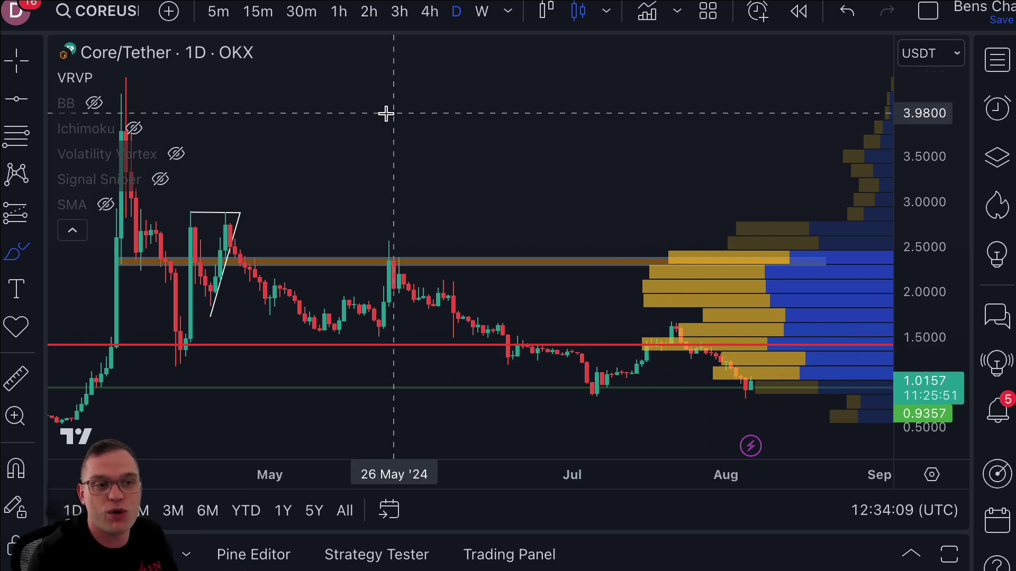
# Hide the VRVP profile, measure the 244% rise from the recent low, then bring up Phemex
pyautogui.click(110, 79)
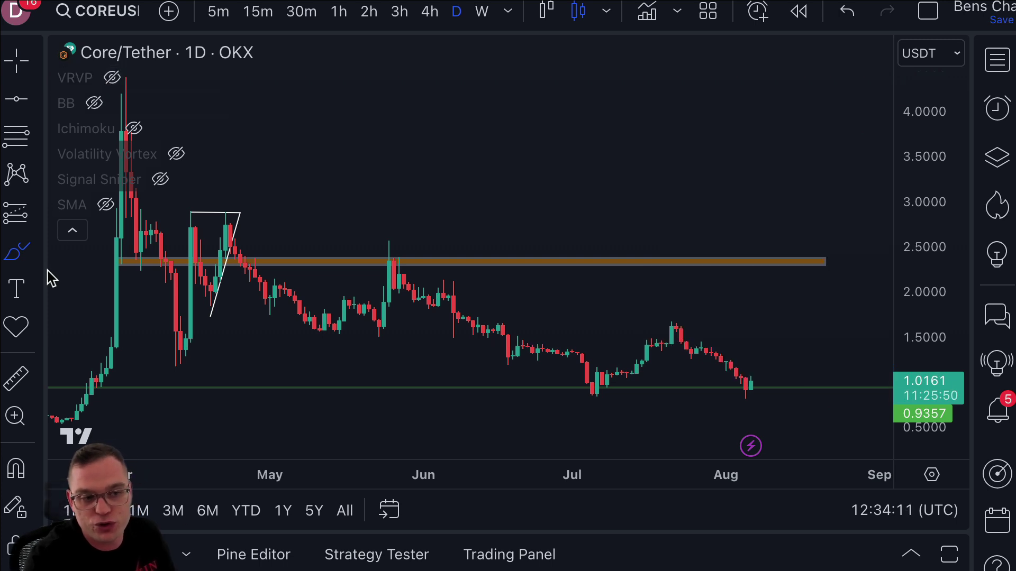
pyautogui.click(15, 378)
pyautogui.click(772, 389)
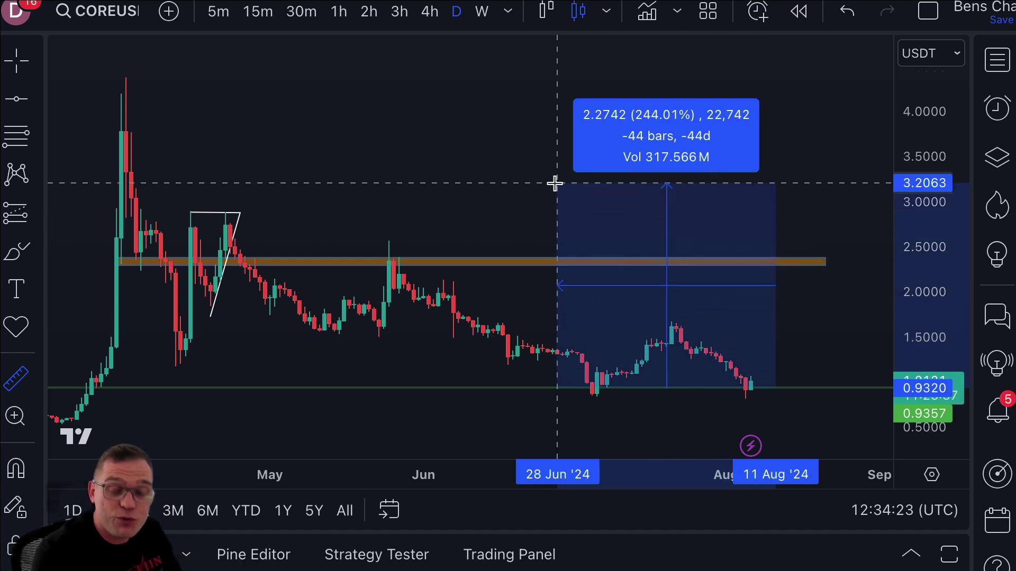
pyautogui.press('super+Tab')
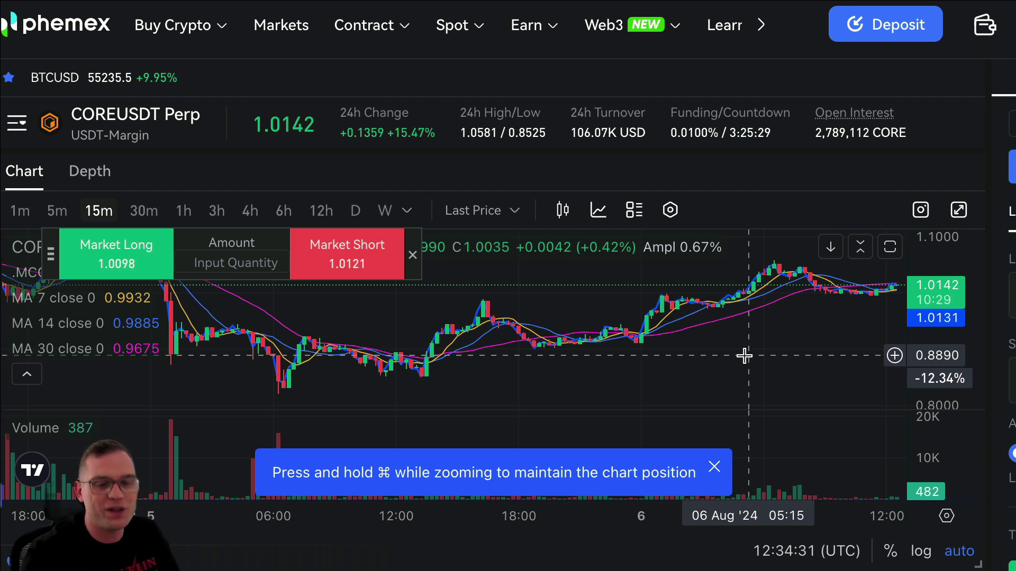
# Zoom the Phemex COREUSDT 15-minute chart out to several days, then return to TradingView
pyautogui.scroll(-6, 745, 356)
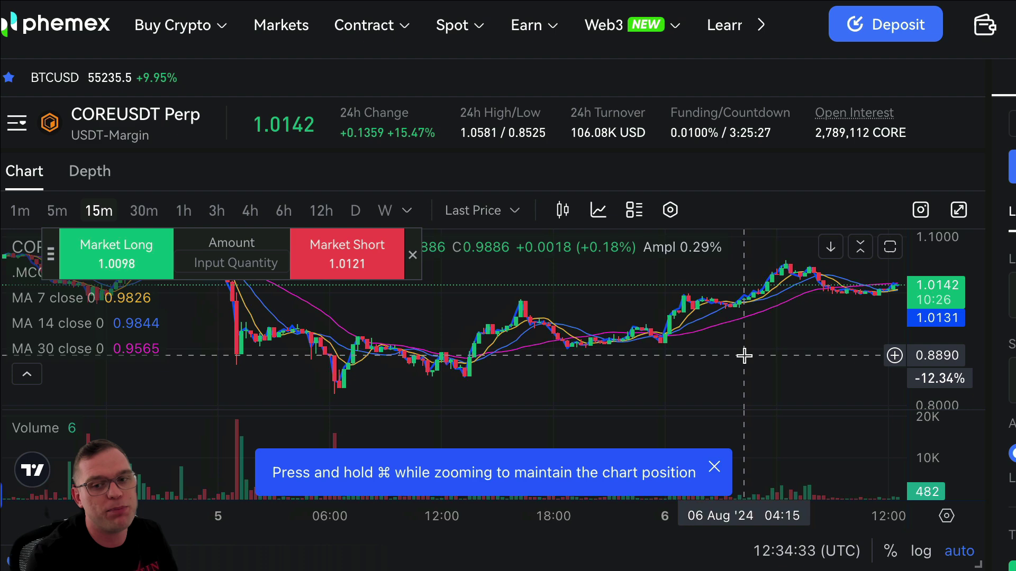
pyautogui.scroll(-5, 746, 360)
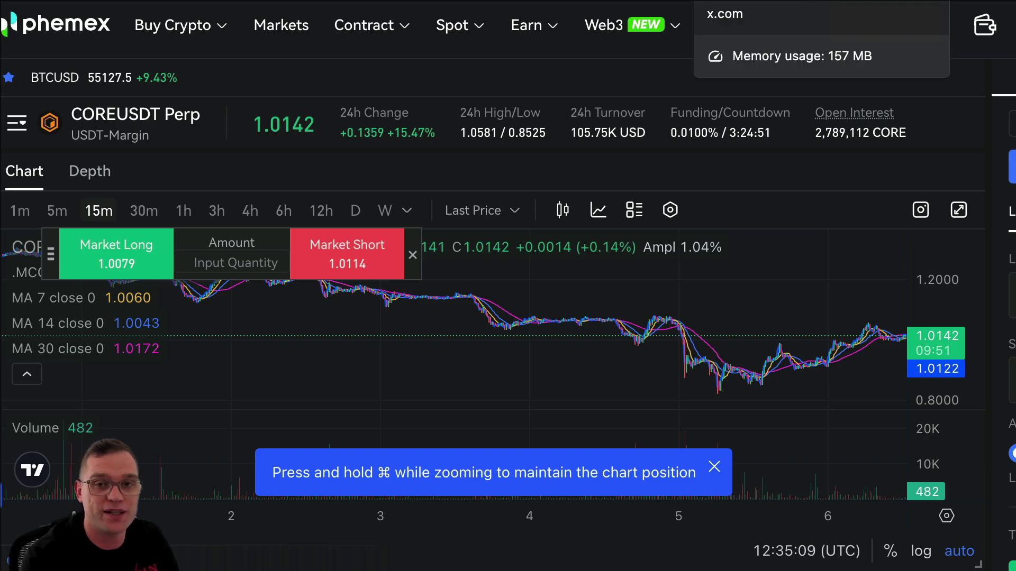
pyautogui.click(725, 2)
# Finish and clear the 374.81% measurement from the CORE/USDT chart
pyautogui.click(680, 2)
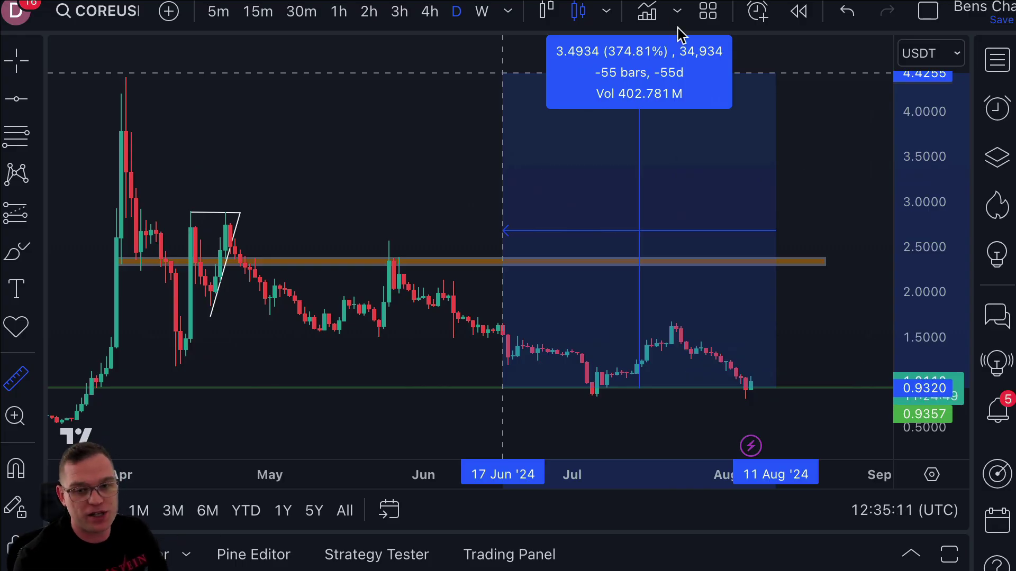
pyautogui.click(761, 218)
pyautogui.click(653, 180)
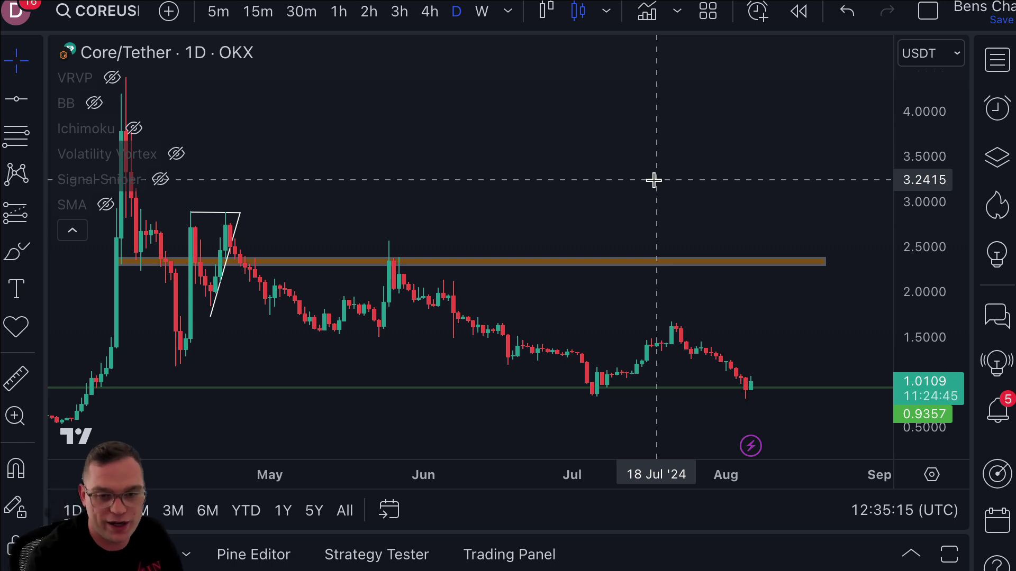
# Add a horizontal line at 1.4830 and change its colour to red
pyautogui.click(16, 99)
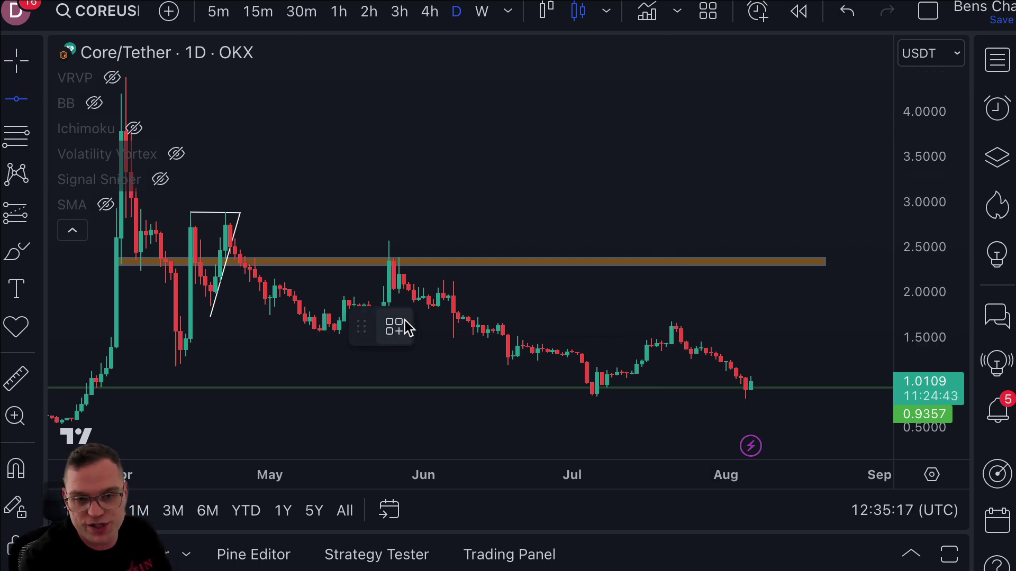
pyautogui.click(601, 339)
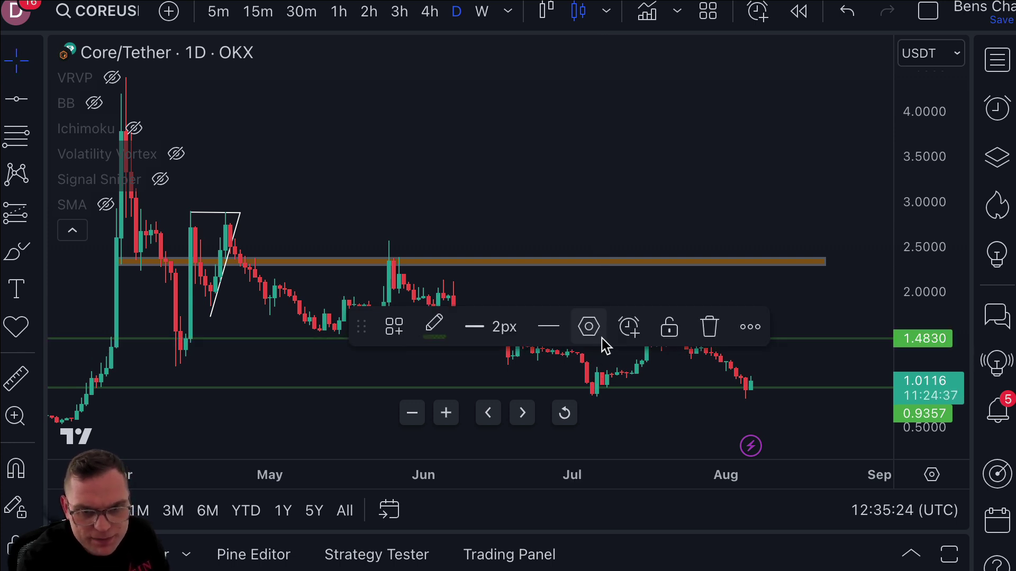
pyautogui.doubleClick(823, 342)
pyautogui.click(441, 269)
pyautogui.click(397, 229)
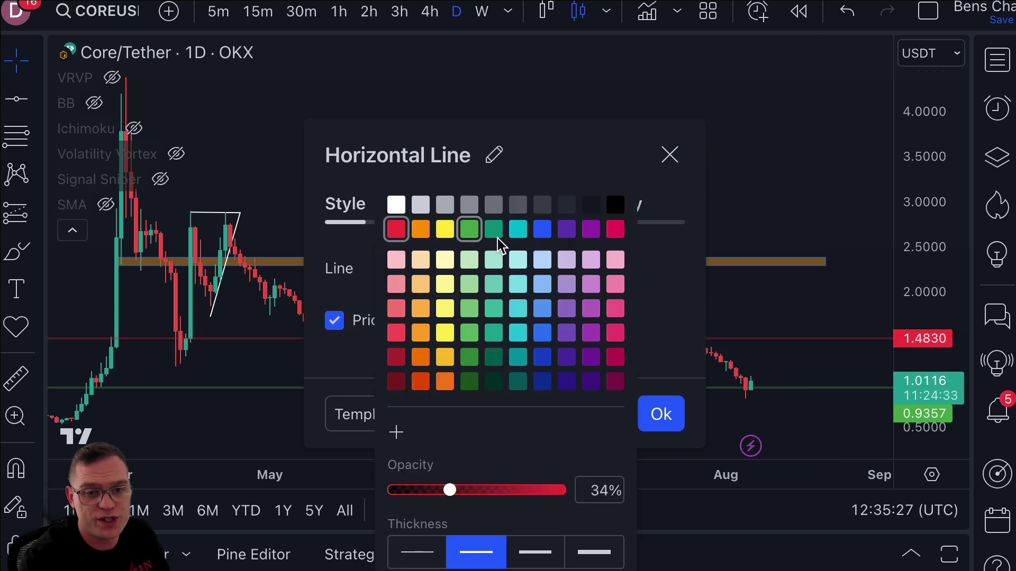
pyautogui.click(676, 309)
pyautogui.click(660, 414)
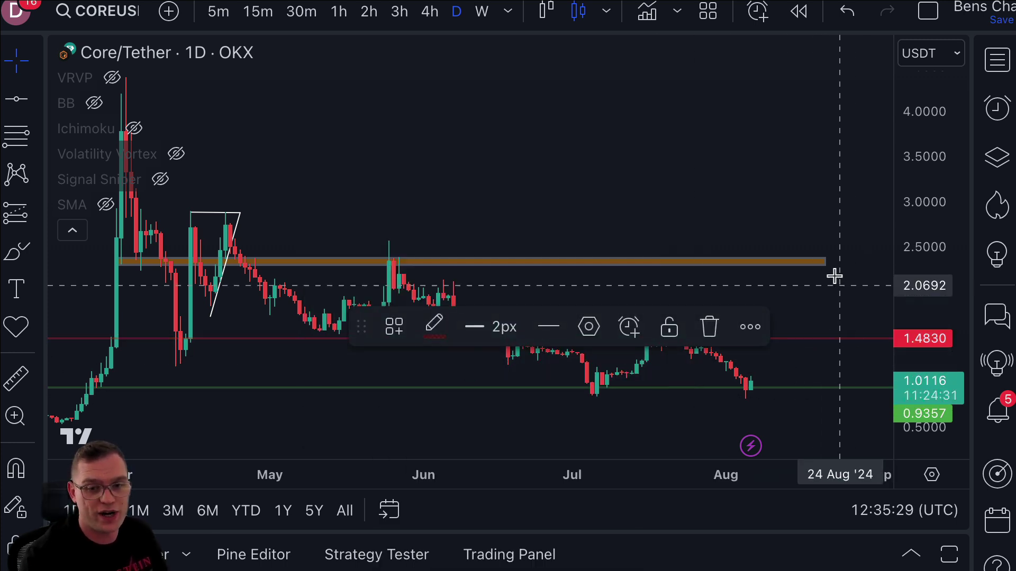
pyautogui.click(841, 164)
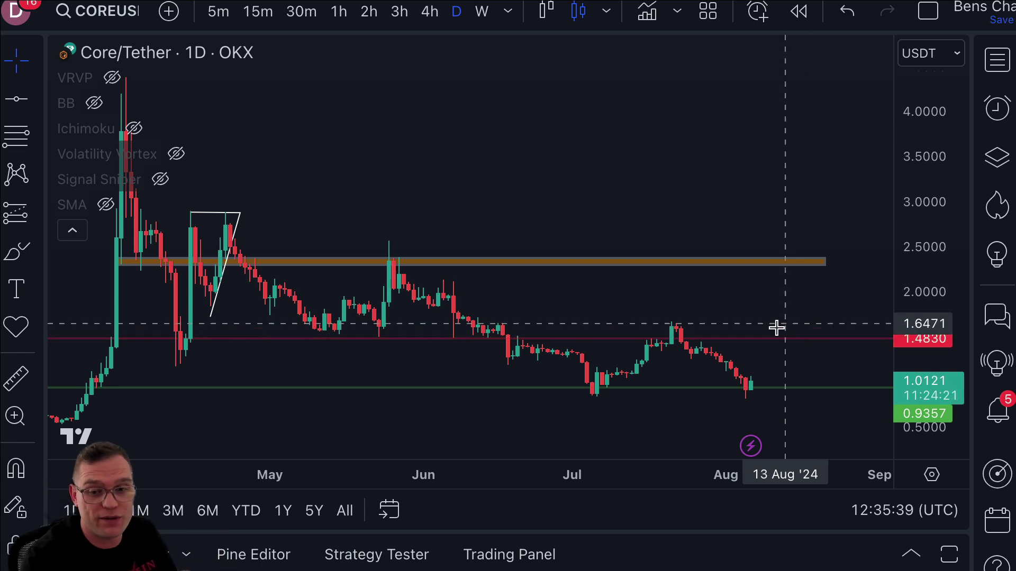
pyautogui.click(805, 265)
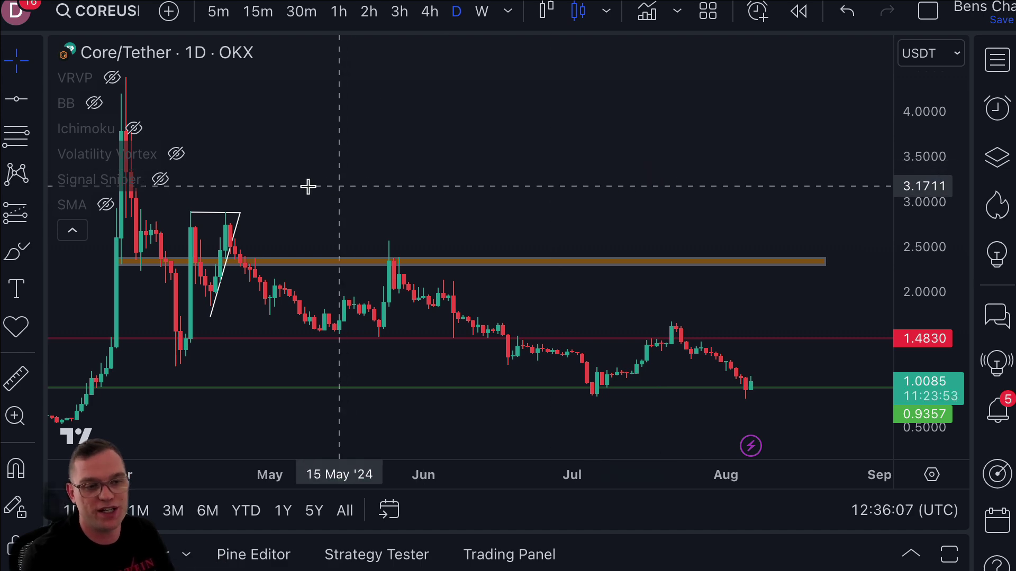
pyautogui.click(159, 180)
pyautogui.scroll(5, 726, 178)
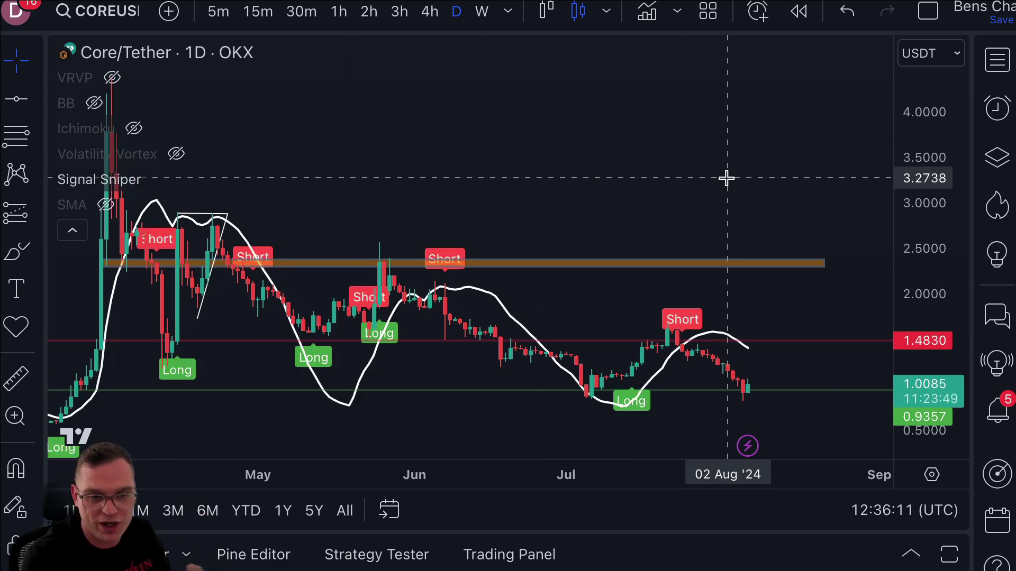
pyautogui.scroll(3, 728, 183)
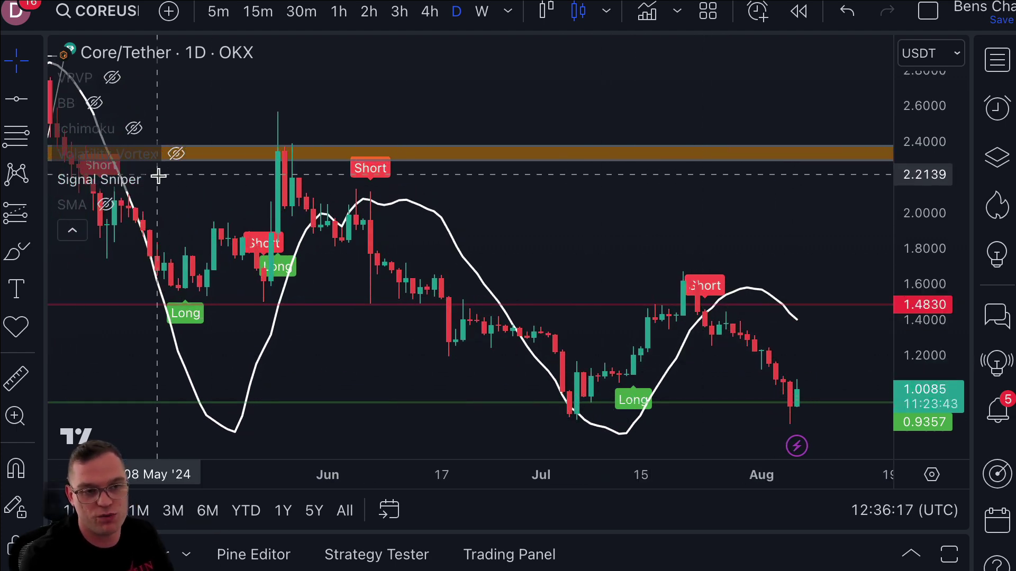
pyautogui.moveTo(140, 181)
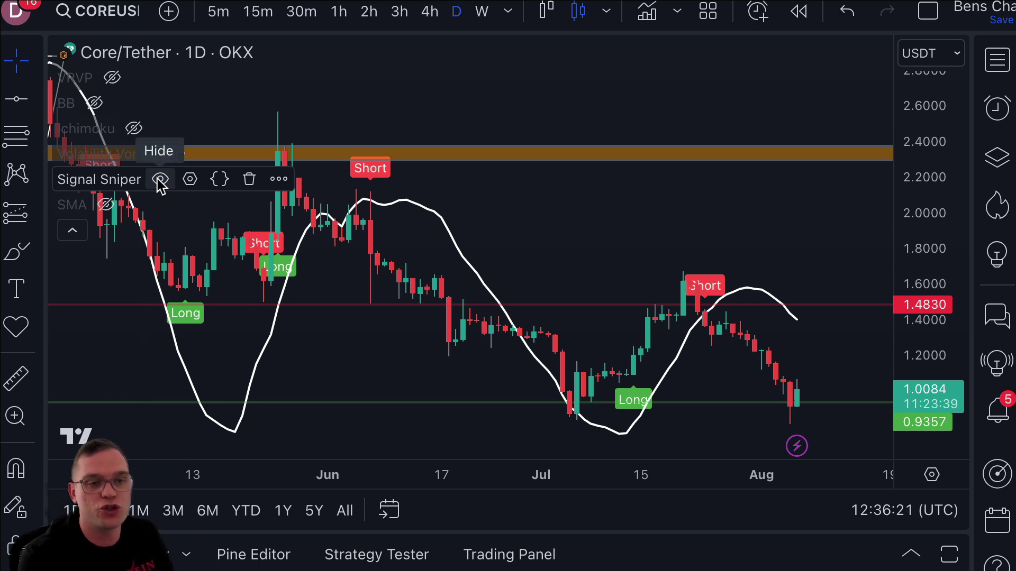
pyautogui.click(160, 180)
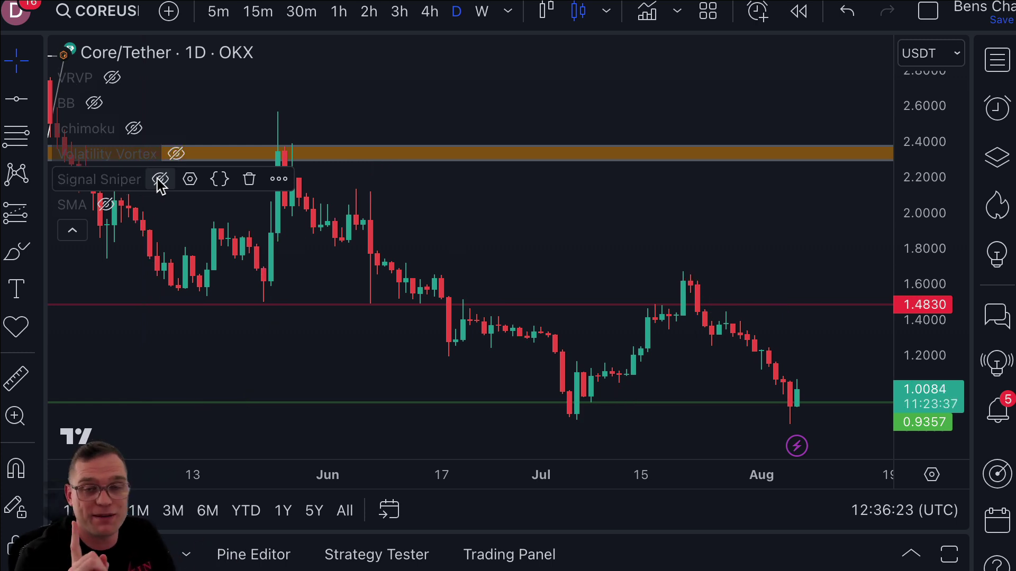
pyautogui.moveTo(109, 212)
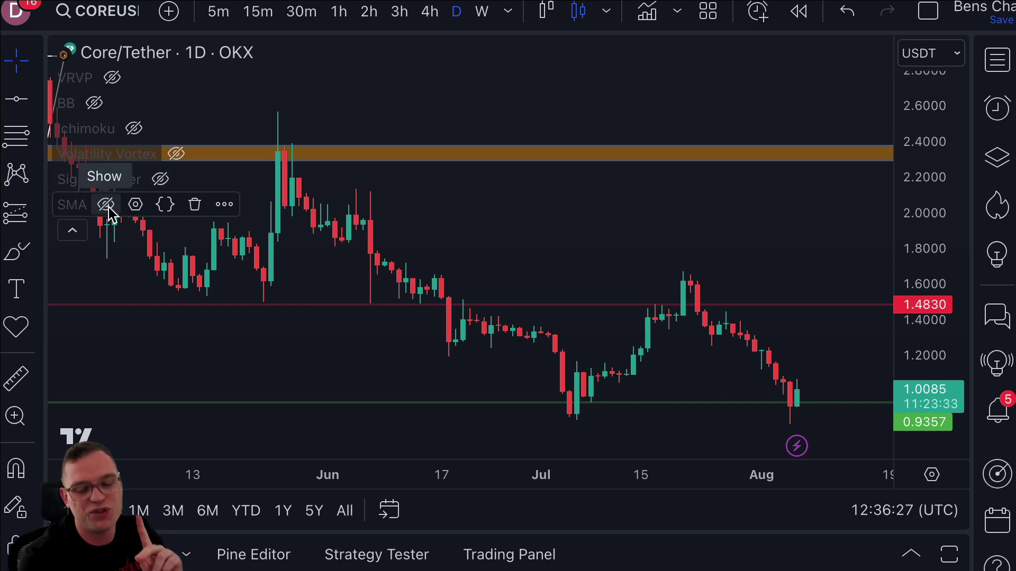
# Unhide the SMA indicator's blue line on the CORE/USDT daily chart and adjust the zoom
pyautogui.click(108, 207)
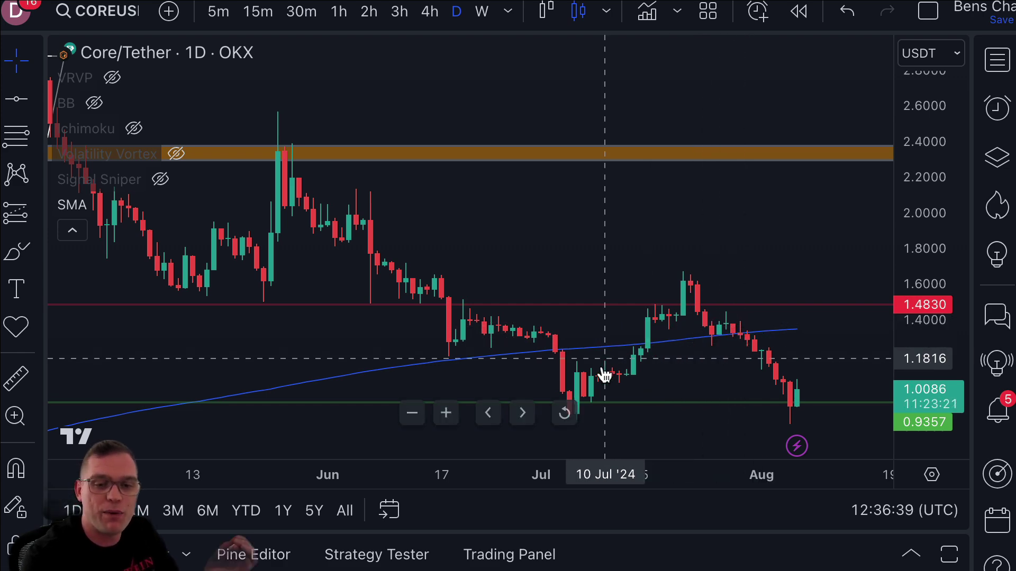
pyautogui.scroll(-5, 523, 356)
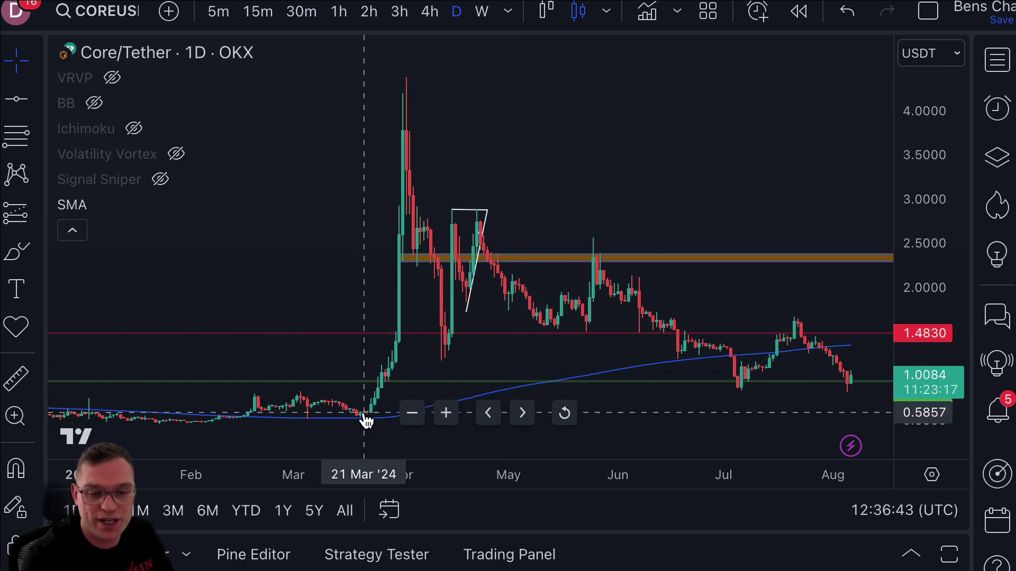
pyautogui.scroll(5, 543, 265)
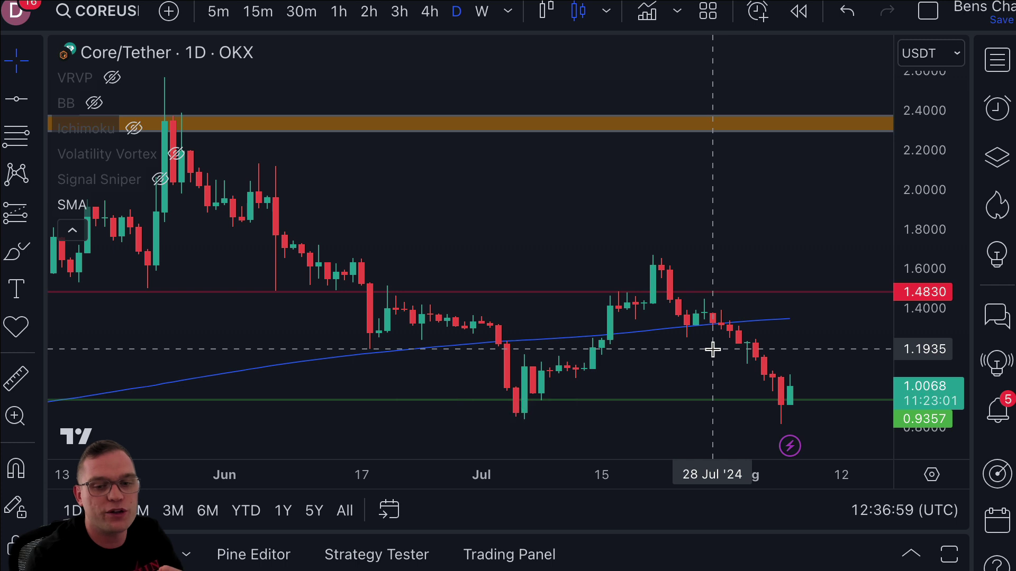
pyautogui.scroll(-3, 712, 347)
pyautogui.scroll(3, 713, 347)
pyautogui.scroll(1, 712, 349)
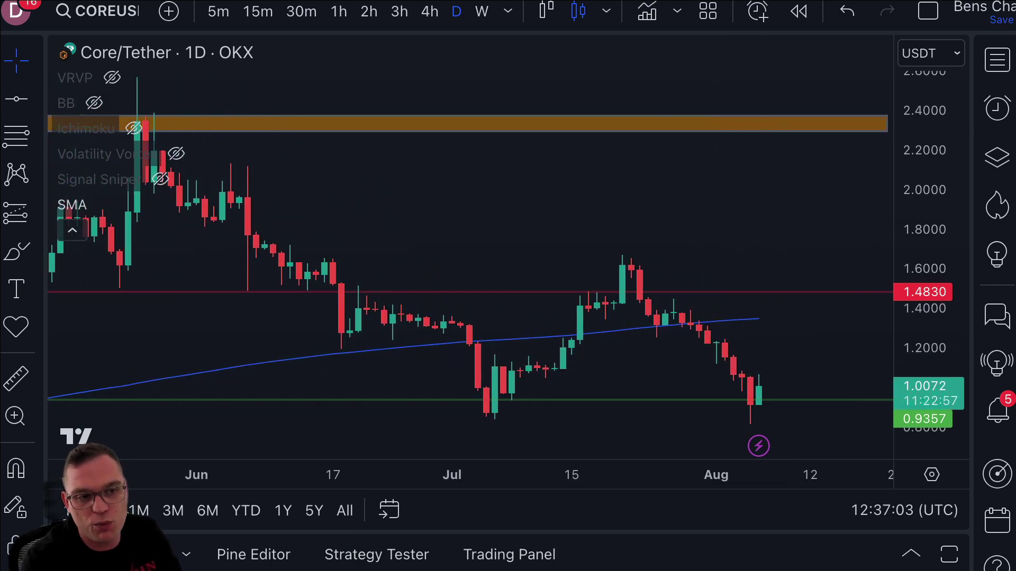
# Brush a white upward arrow from the latest CORE/USDT candle to the blue SMA line near 1.35
pyautogui.click(14, 259)
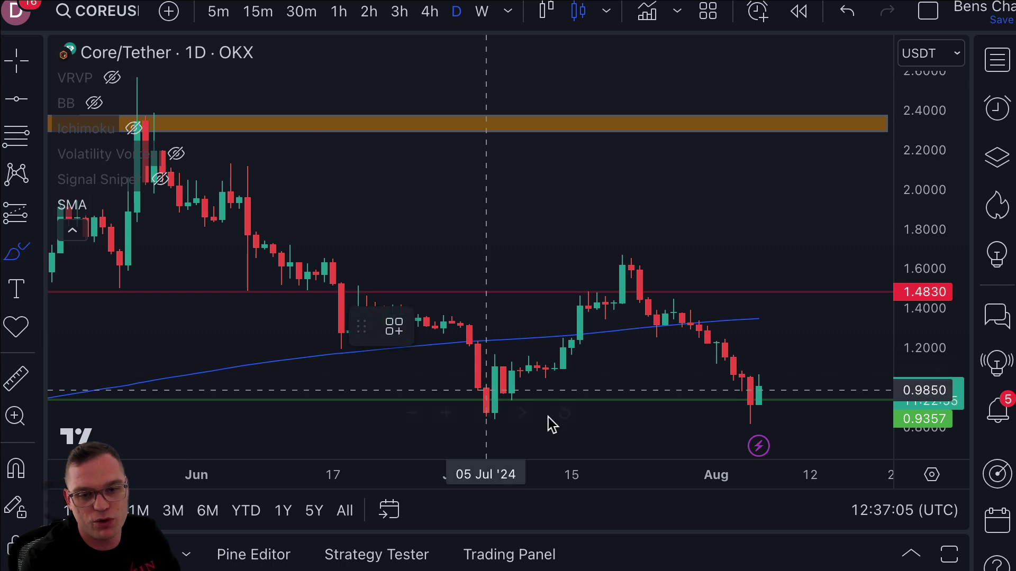
pyautogui.moveTo(748, 399)
pyautogui.mouseDown()
pyautogui.moveTo(749, 323)
pyautogui.moveTo(768, 342)
pyautogui.moveTo(750, 323)
pyautogui.moveTo(742, 335)
pyautogui.mouseUp()
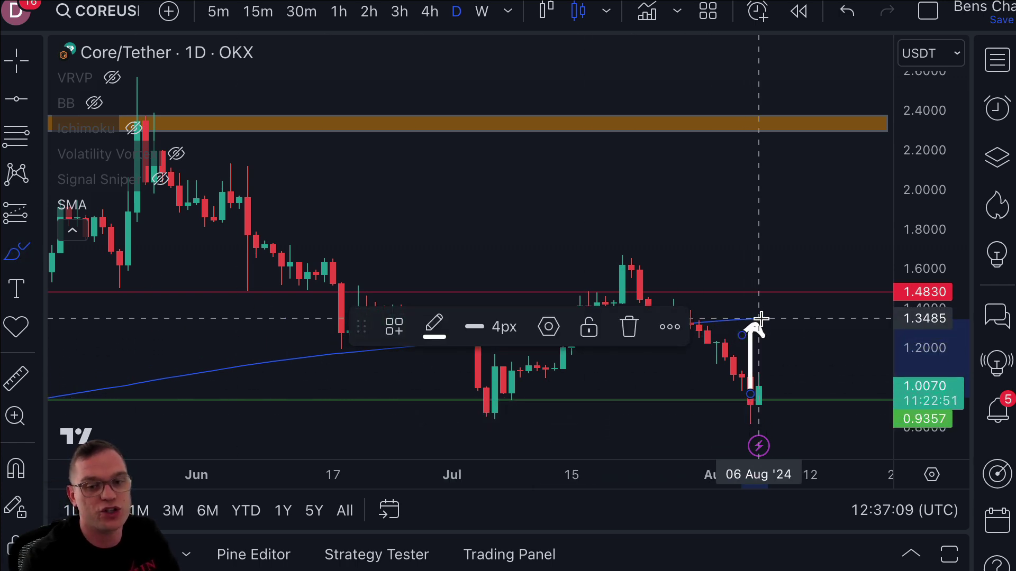